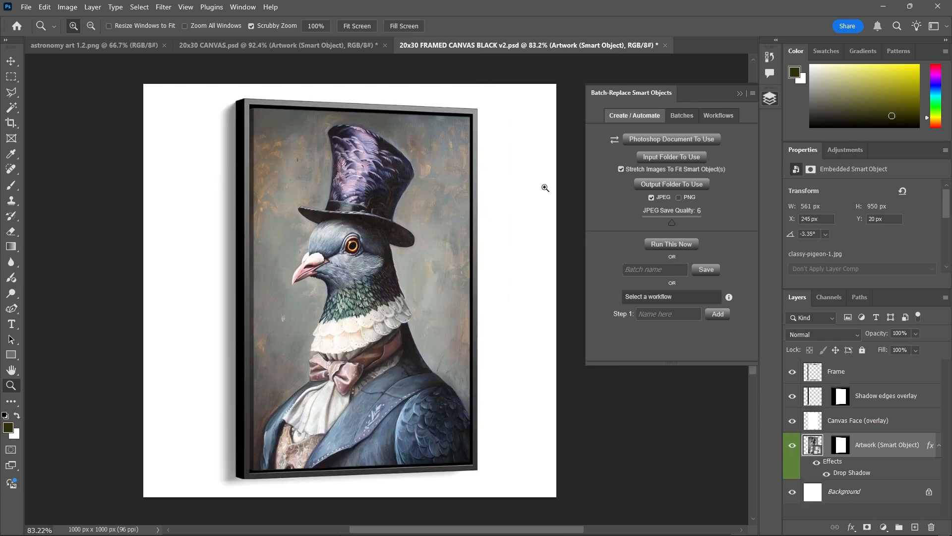
Open the contents of the black framed canvas's Artwork smart object and copy the astronomy art 1.2.png layer into it, filling the canvas
double_click(818, 448)
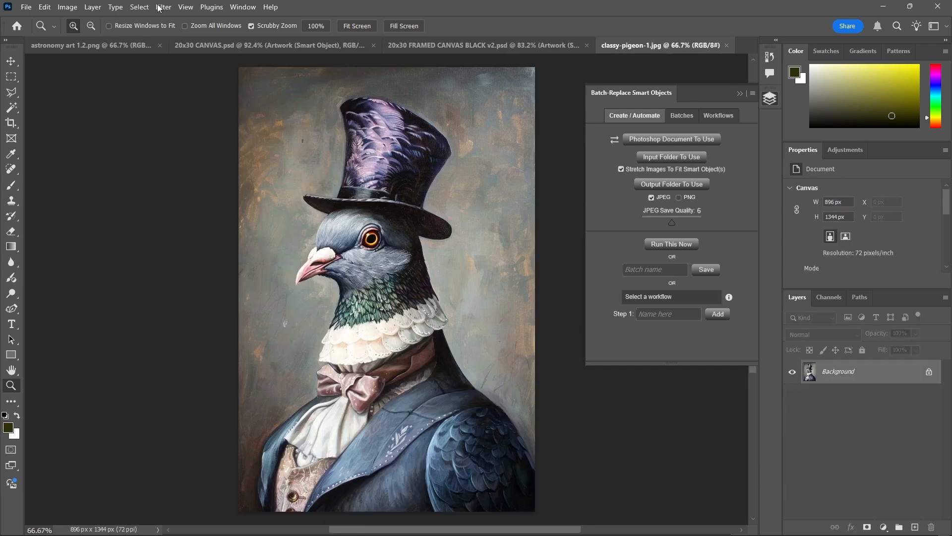
click(131, 45)
click(930, 376)
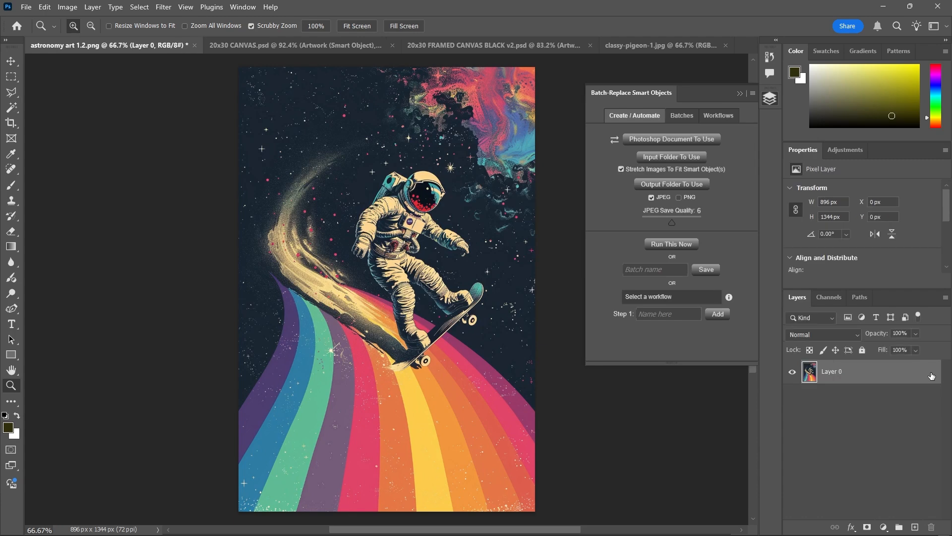
drag(843, 371, 557, 274)
key(ctrl+t)
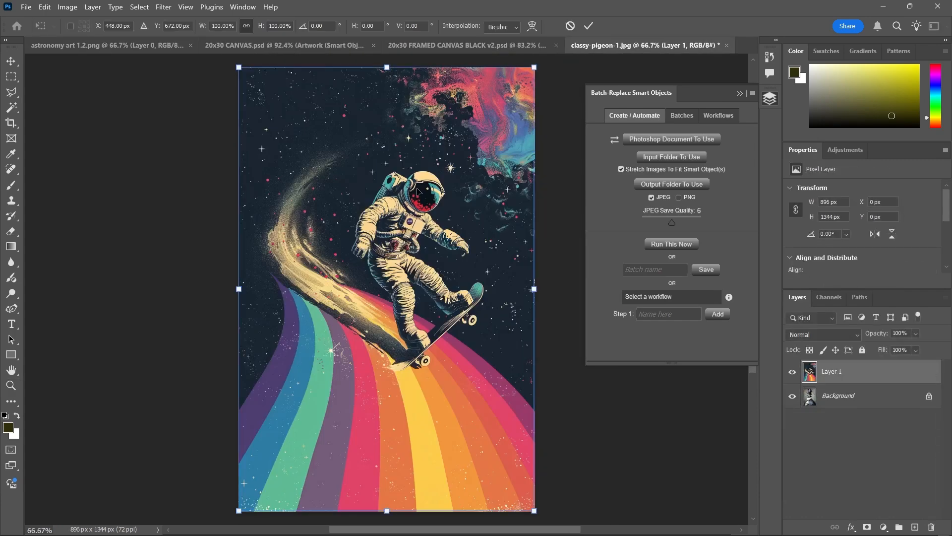
click(588, 26)
Flatten the smart object's image, save it as a JPEG at quality 6 and close the file
key(ctrl+s)
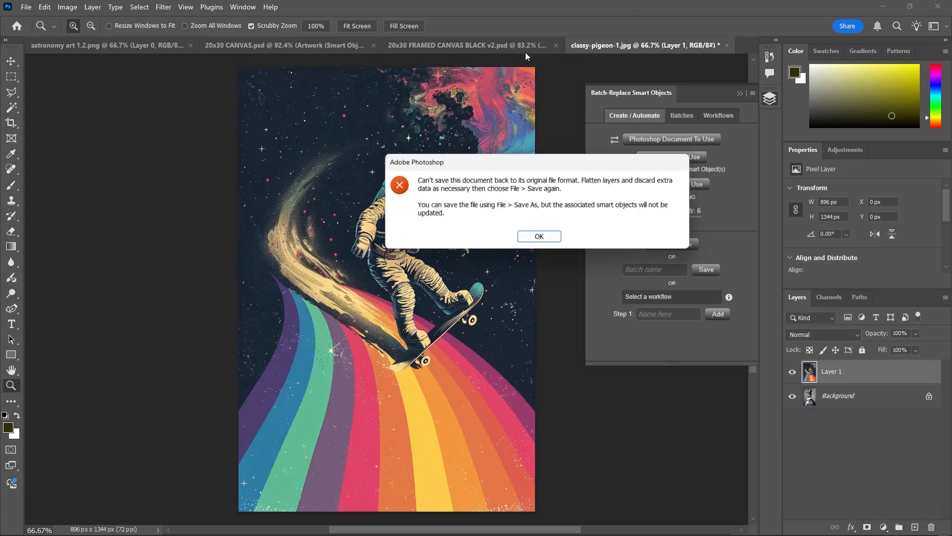
click(541, 238)
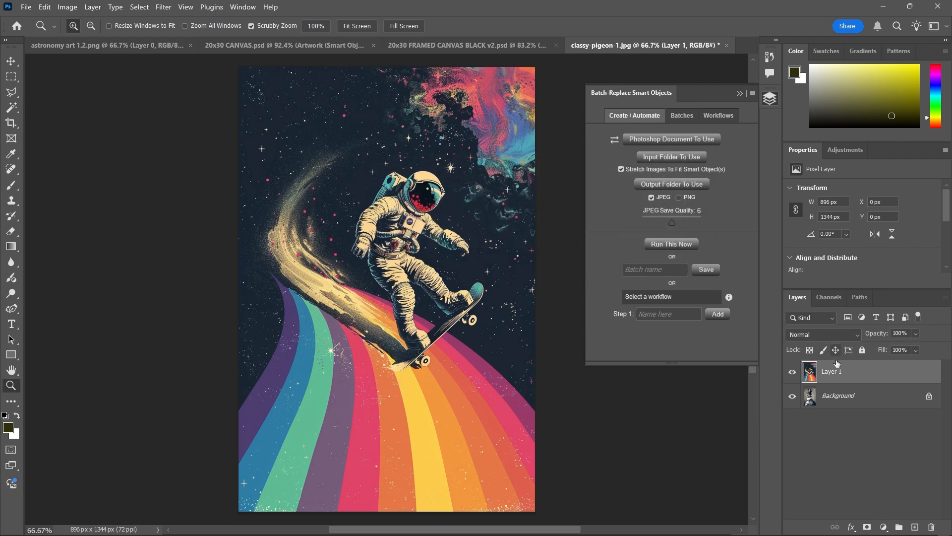
right_click(837, 372)
click(865, 166)
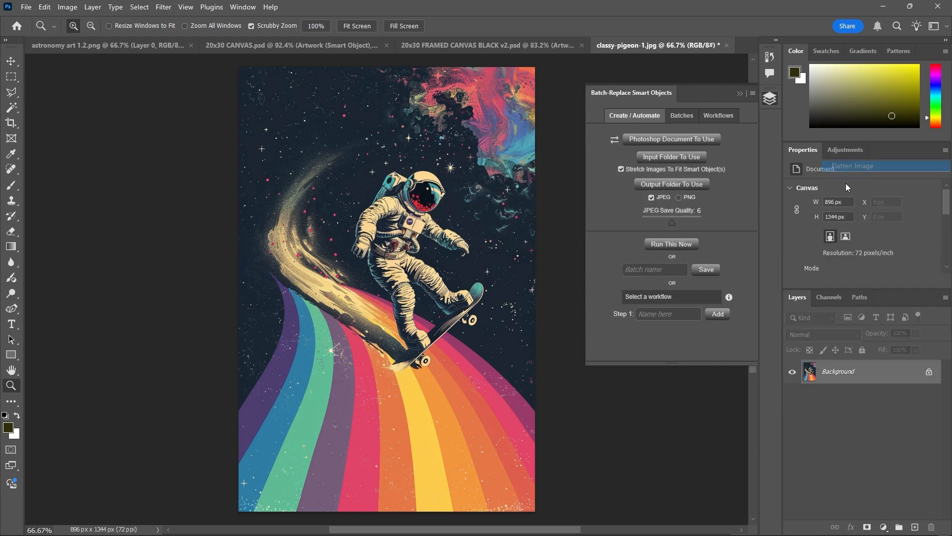
key(ctrl+s)
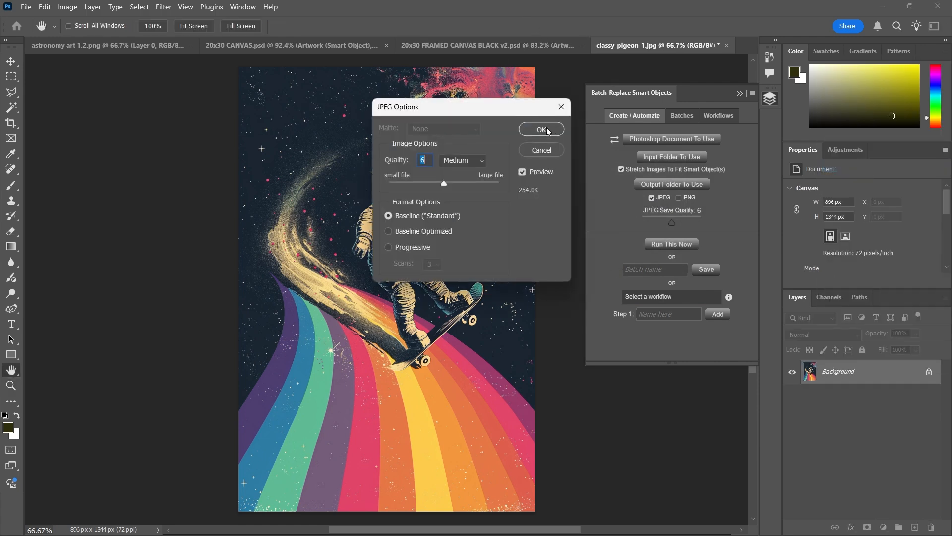
click(542, 129)
key(ctrl+w)
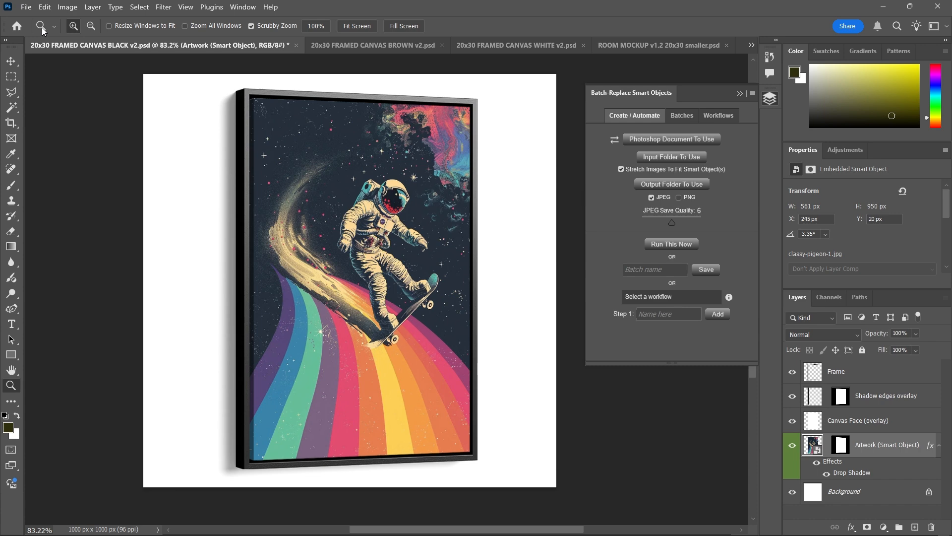
Export the mockup as a JPG named "20x30 FRAMED CANVAS BLACK v2 - astronaut on skateboard" into the FINAL MOCKUP IMAGES folder
click(25, 6)
mouse_move(119, 206)
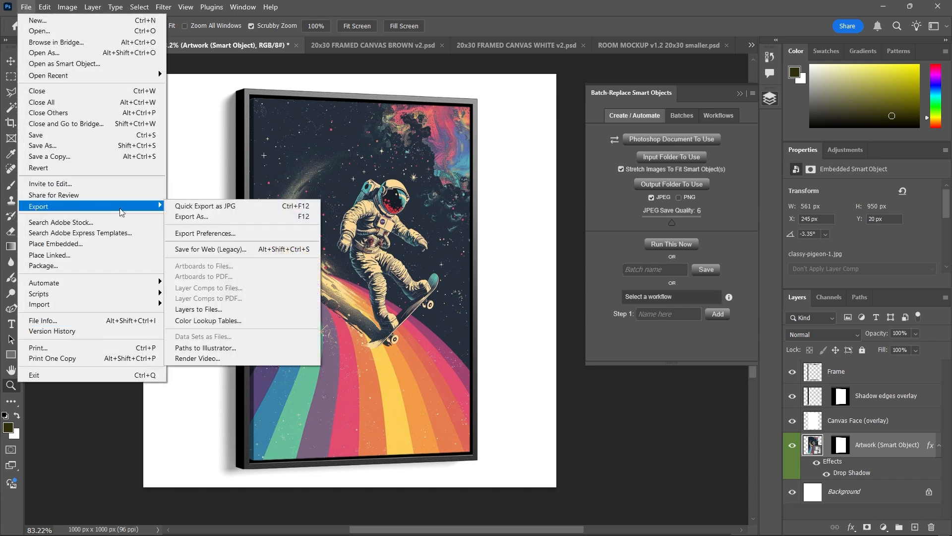
click(239, 206)
click(215, 401)
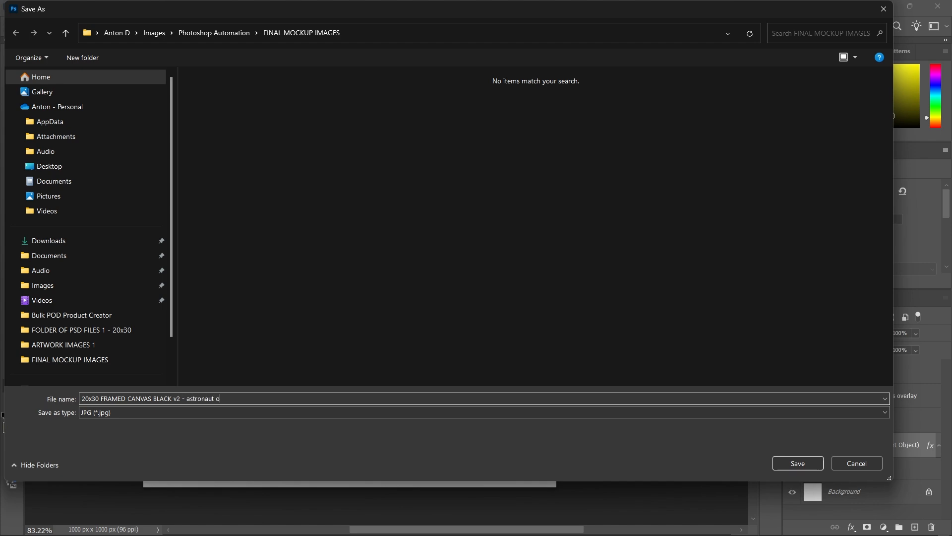
text(- astronaut on skateboard)
key(Return)
key(alt+Tab)
key(alt+Tab)
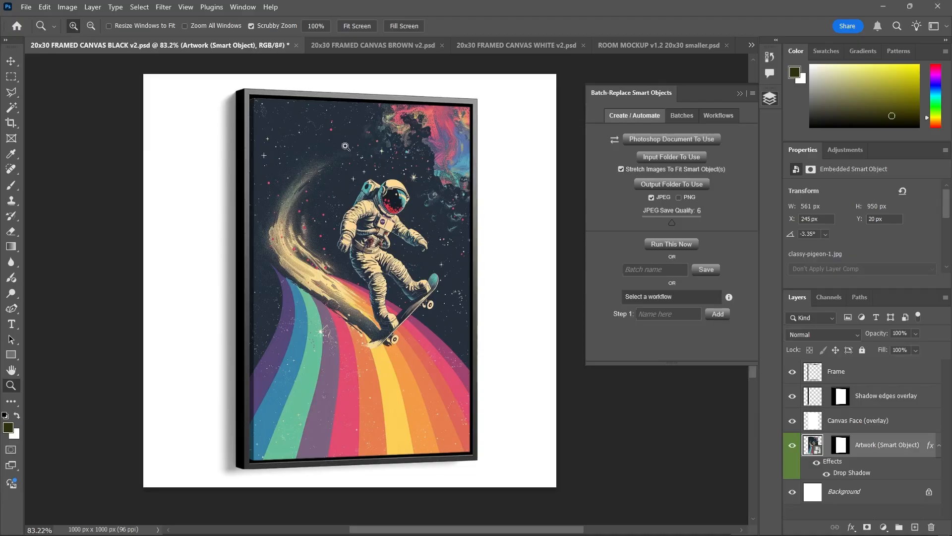
Replace the contents of the Artwork smart object with abstract-art-1.2 from the ARTWORK IMAGES 1 folder
right_click(891, 442)
click(839, 392)
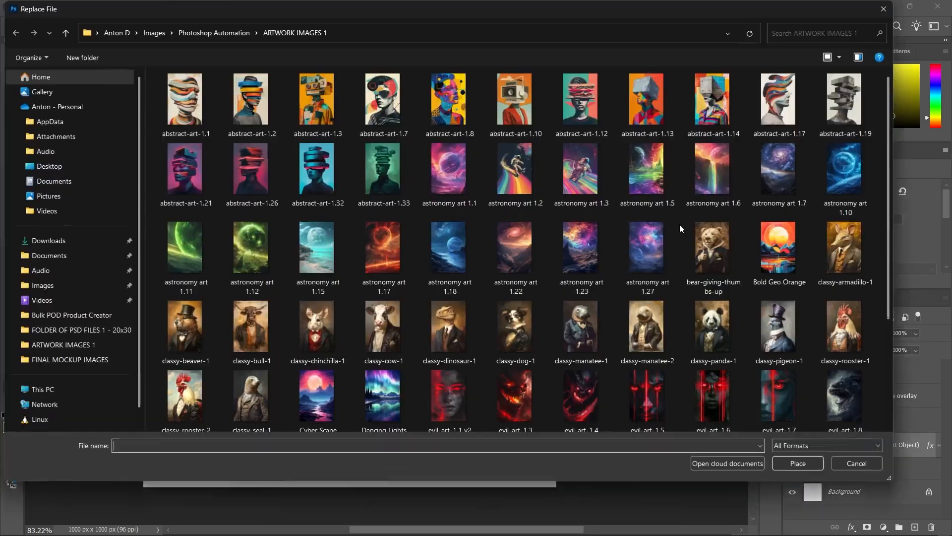
double_click(237, 91)
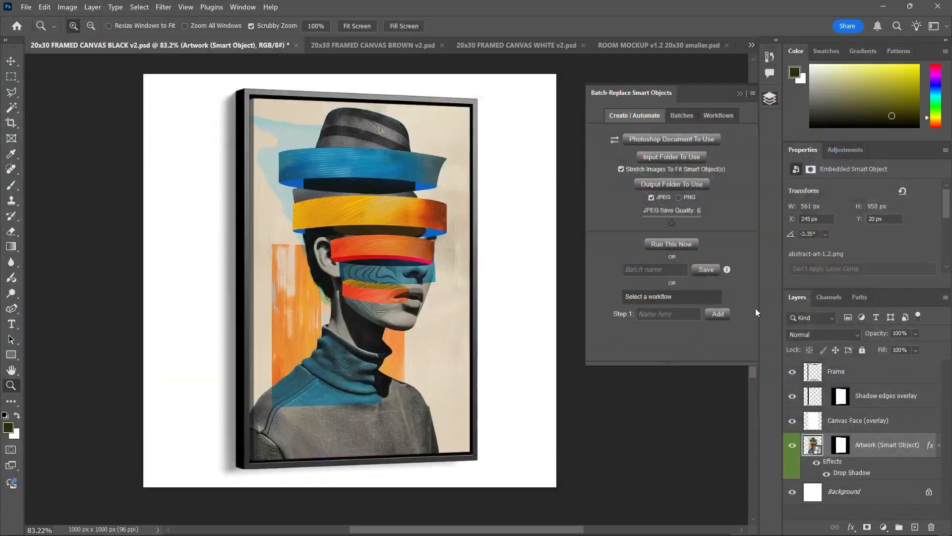
Export the mockup as a JPG named "20x30 FRAMED CANVAS BLACK v2 - abstract face portrait" and check it in the FINAL MOCKUP IMAGES folder
key(ctrl+shift+s)
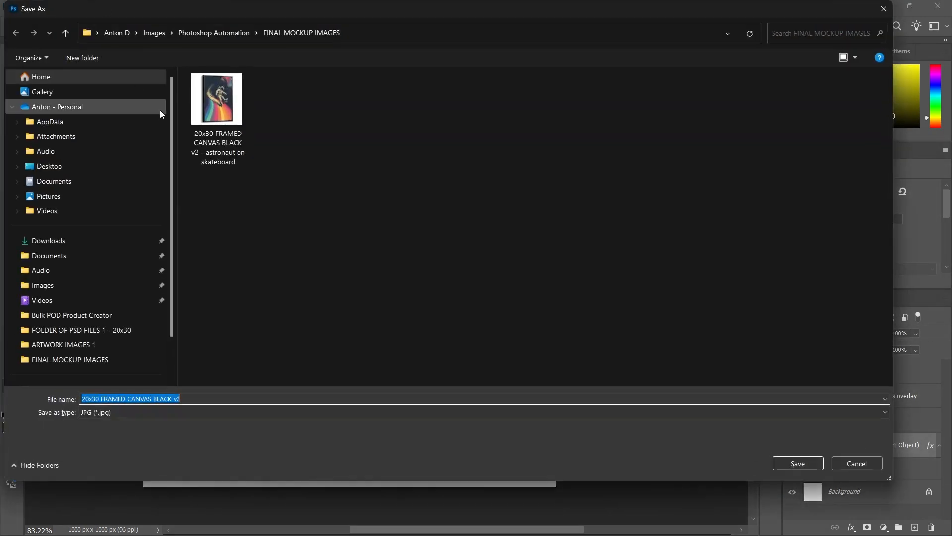
click(218, 99)
click(281, 397)
key(ctrl+shift+Left)
key(ctrl+shift+Left)
key(ctrl+shift+Left)
text(a)
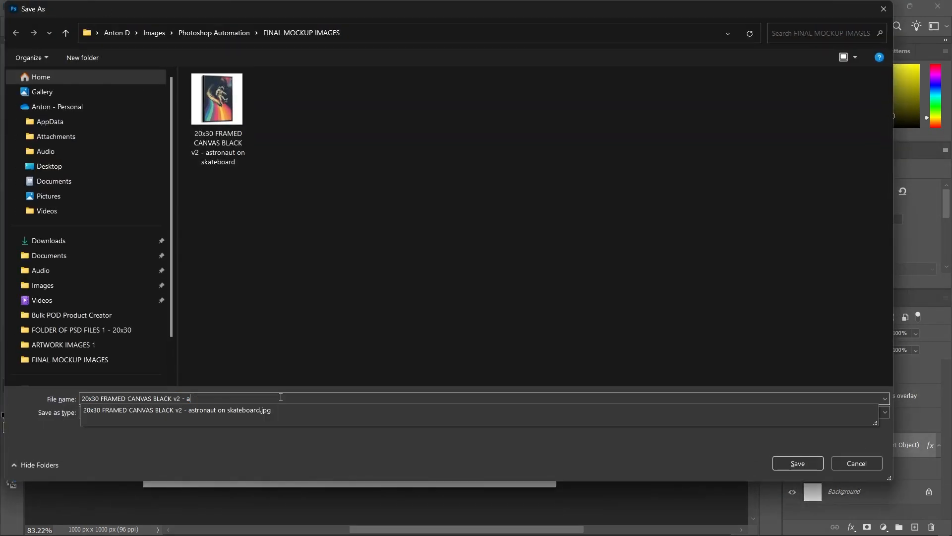
text(bstract face portrait)
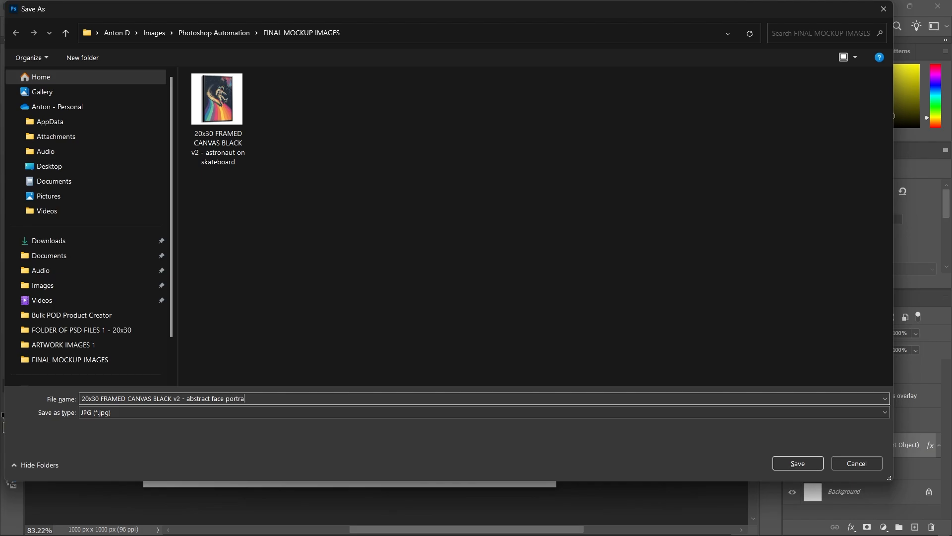
key(Return)
key(alt+Tab)
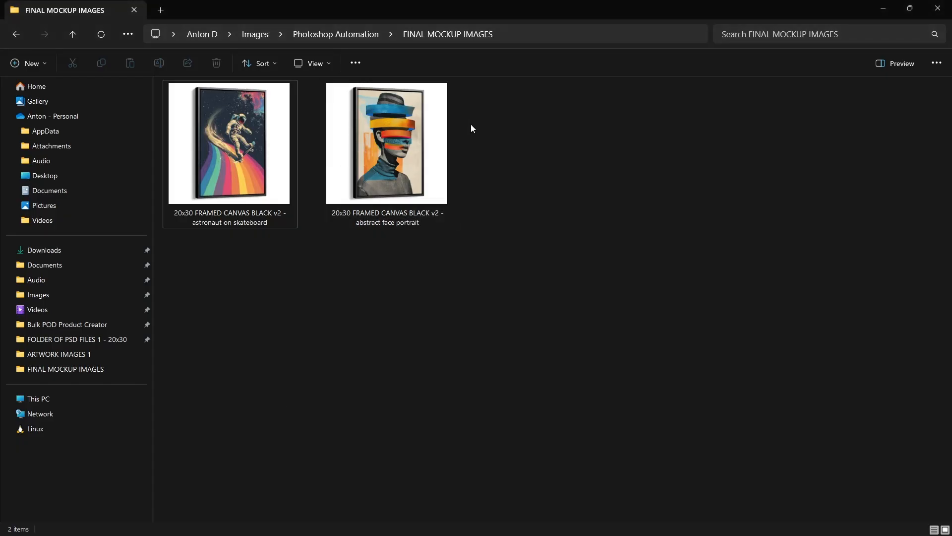
Switch to File Explorer and view the artwork in the ARTWORK IMAGES 1 folder with larger thumbnails
key(alt+Tab)
key(alt+Tab)
key(alt+Tab)
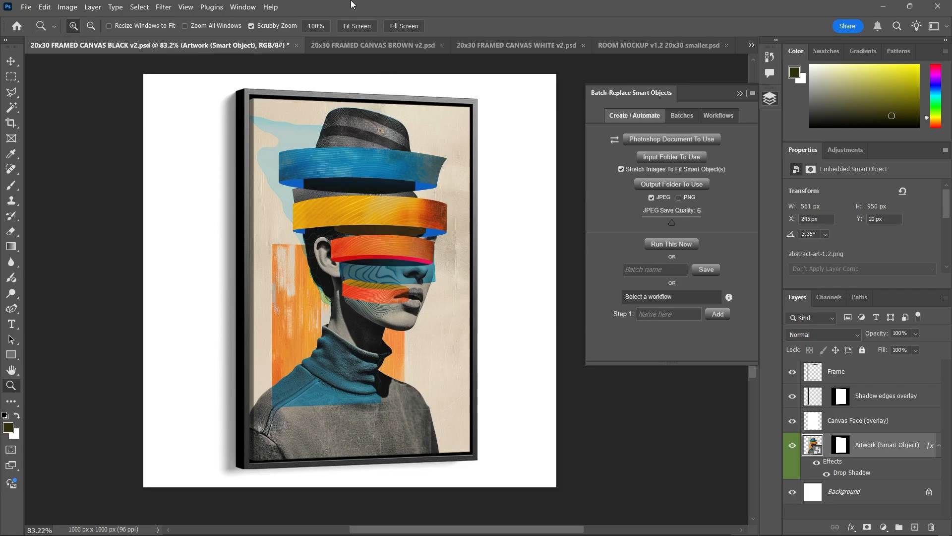
key(alt+Tab)
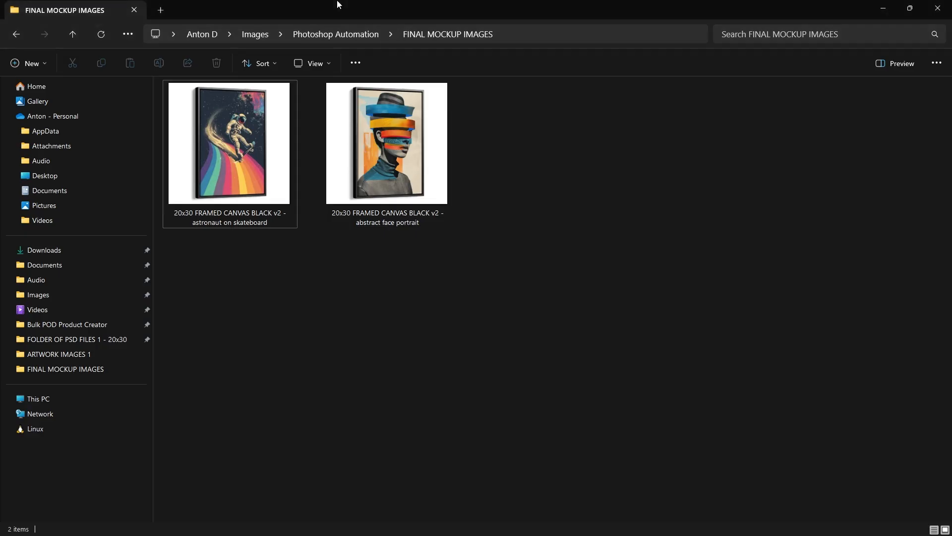
click(327, 34)
double_click(228, 106)
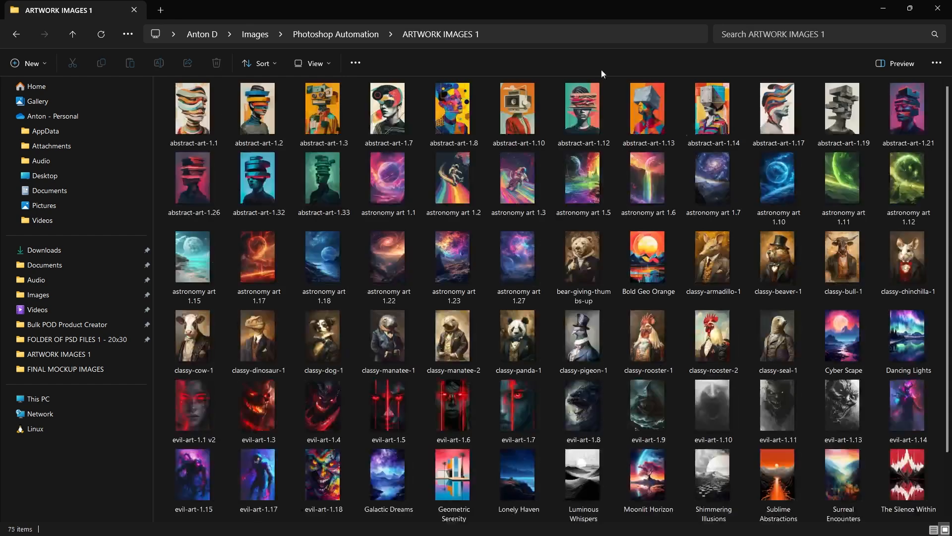
ctrl+scroll(539, 178, up, 2)
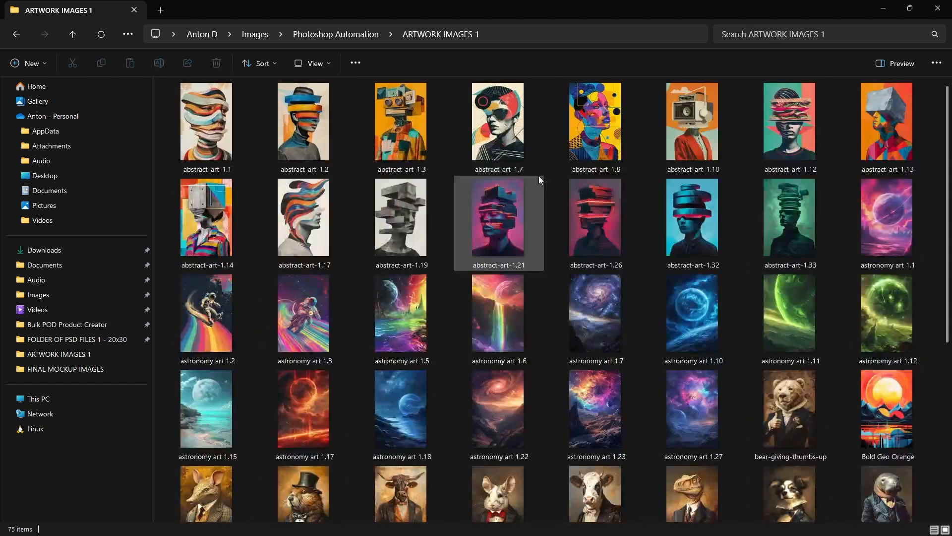
key(alt+Tab)
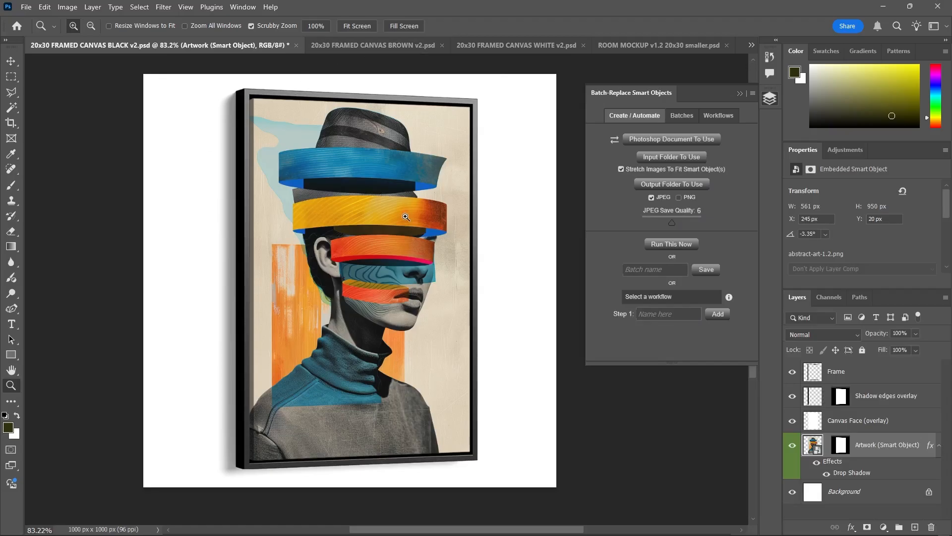
Review the open mockup documents from 20x30 FRAMED CANVAS BROWN v2.psd through to ROOM MOCKUP v6.2 20x30 smaller.psd
click(754, 44)
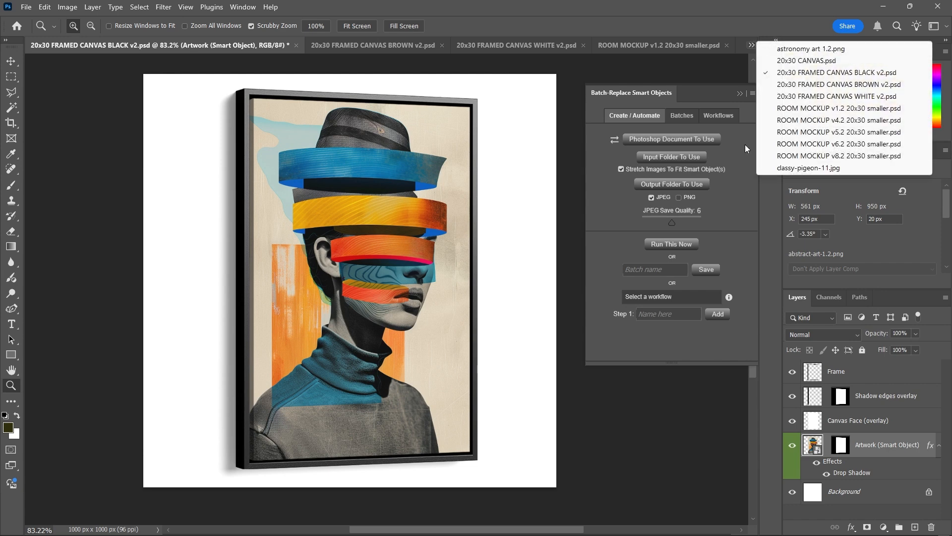
click(836, 85)
key(ctrl+Tab)
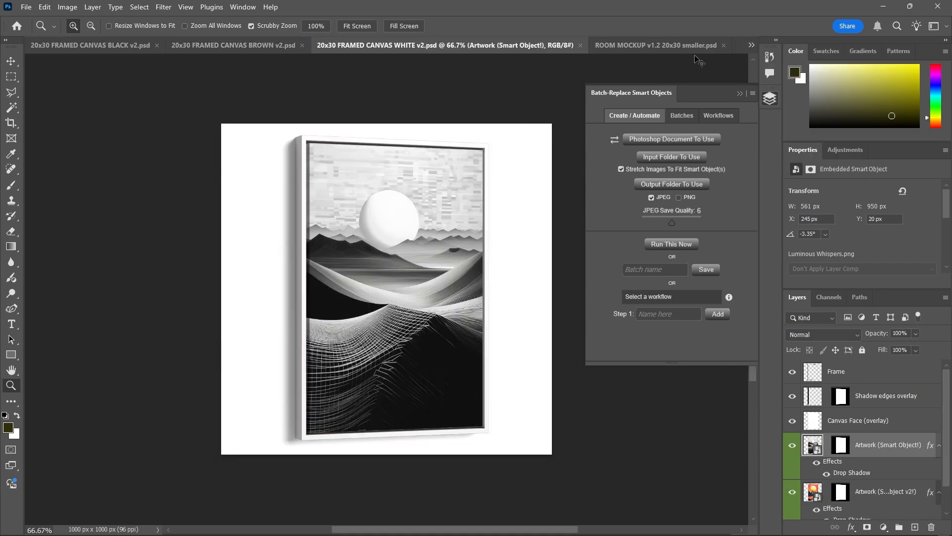
key(ctrl+Tab)
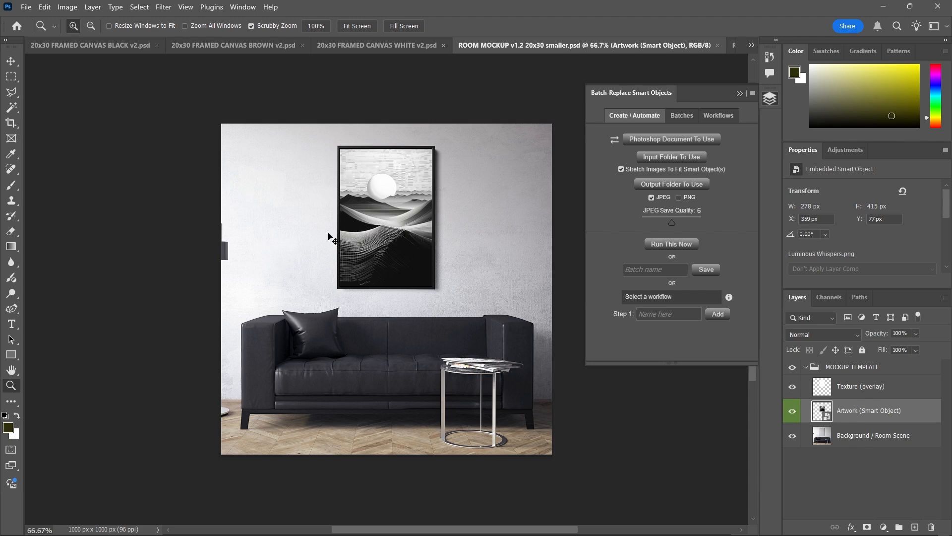
key(ctrl+Tab)
key(ctrl+Tab)
key(ctrl+Tab)
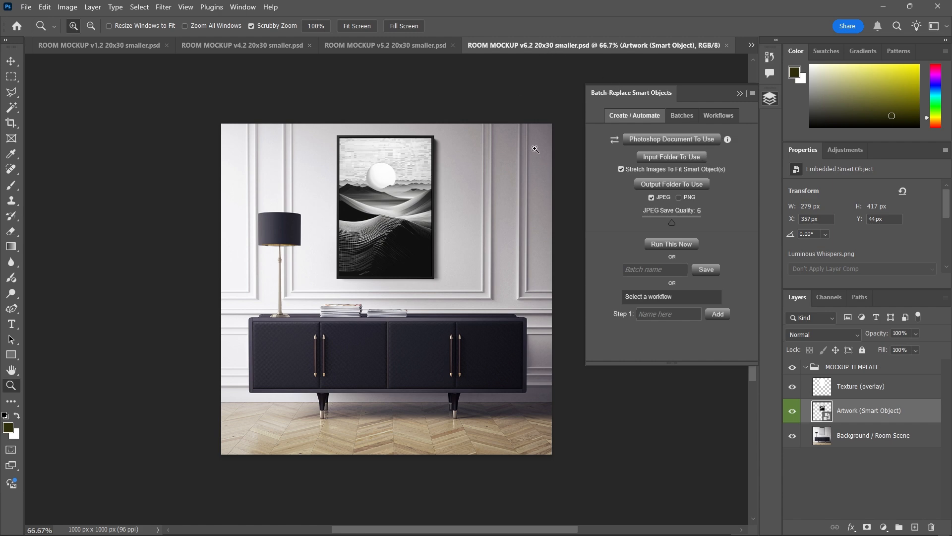
click(614, 141)
click(752, 45)
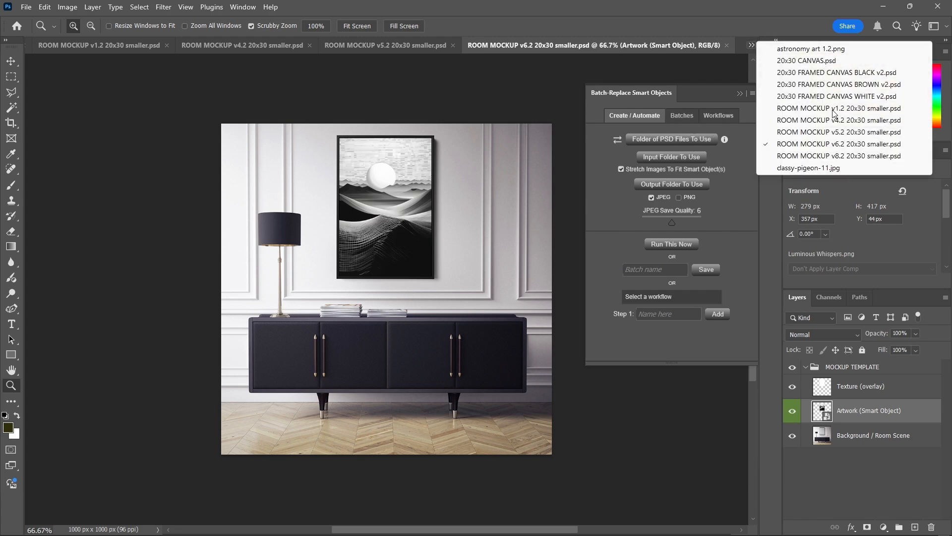
click(751, 45)
click(615, 140)
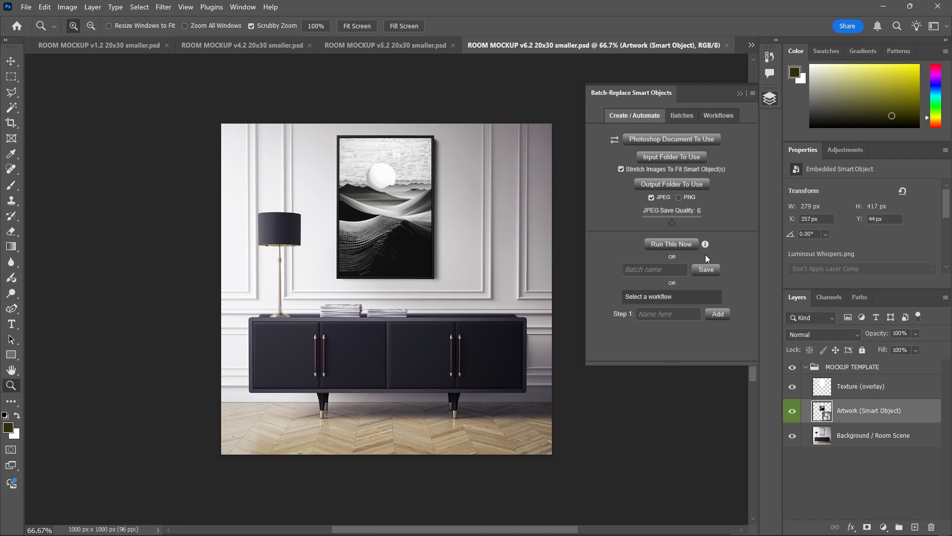
Set ROOM MOCKUP v6.2 20x30 smaller.psd as the batch's Photoshop document and ARTWORK IMAGES 1 as its input folder
click(664, 139)
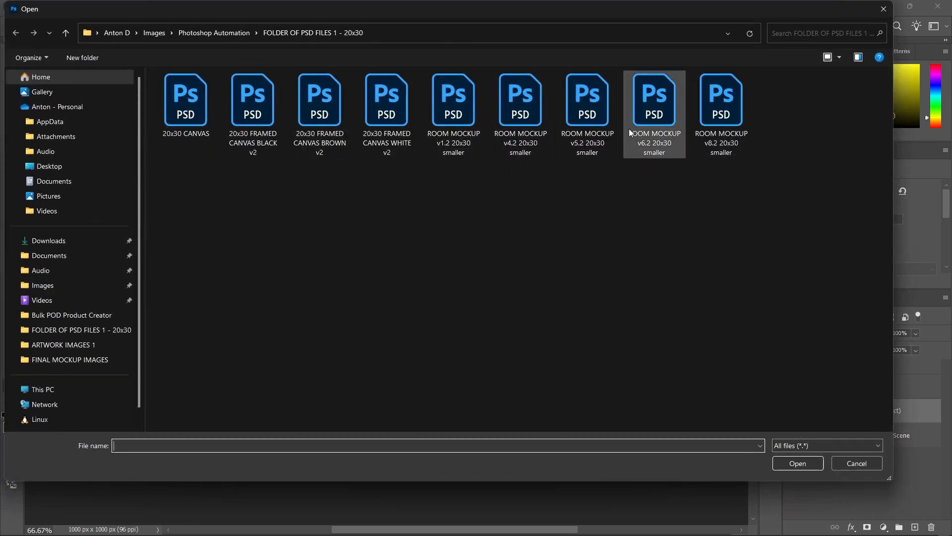
double_click(629, 129)
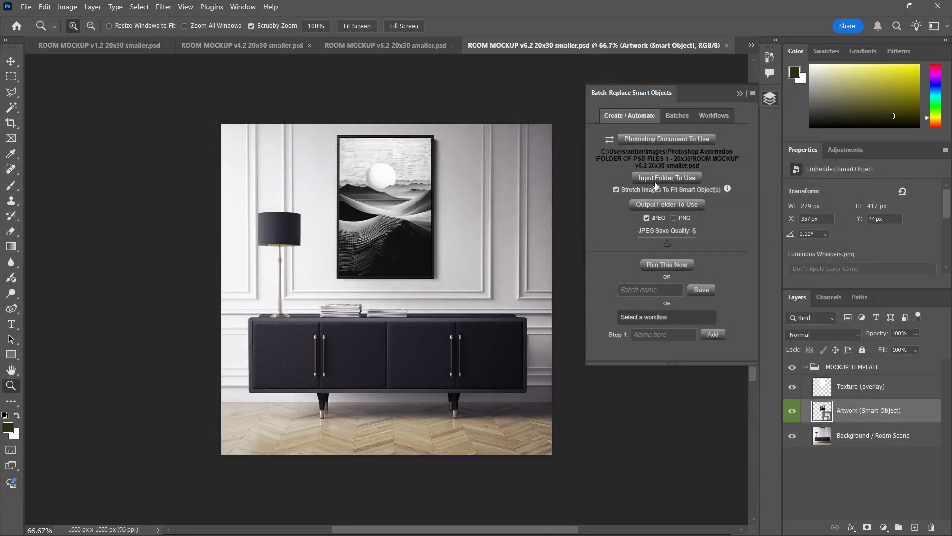
click(683, 179)
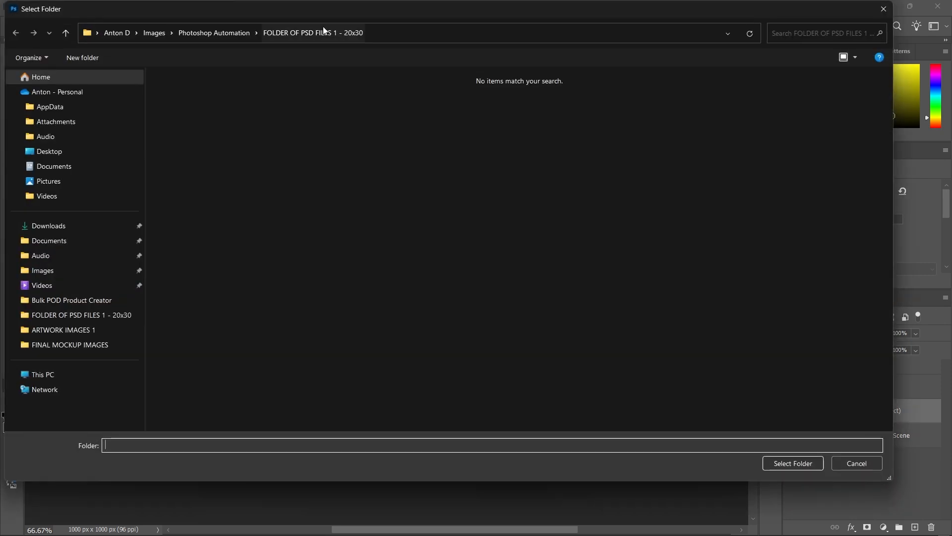
click(238, 34)
double_click(210, 95)
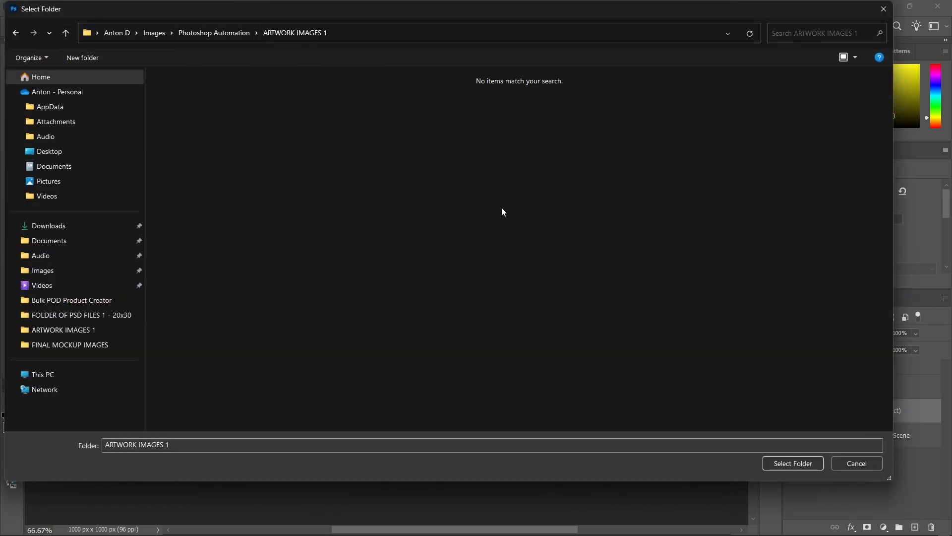
click(786, 461)
Look through all the images of the chosen input folder ARTWORK IMAGES 1 in File Explorer
key(alt+Tab)
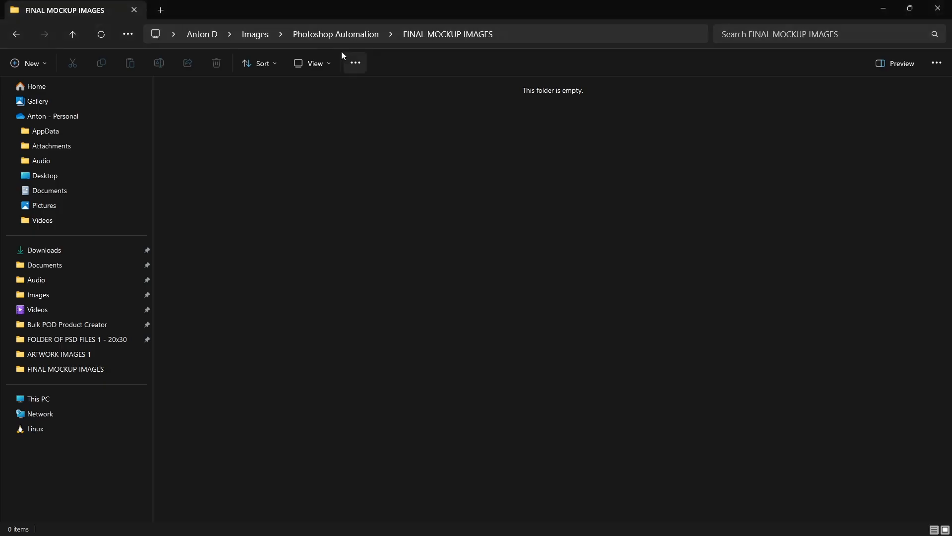
click(337, 34)
double_click(225, 98)
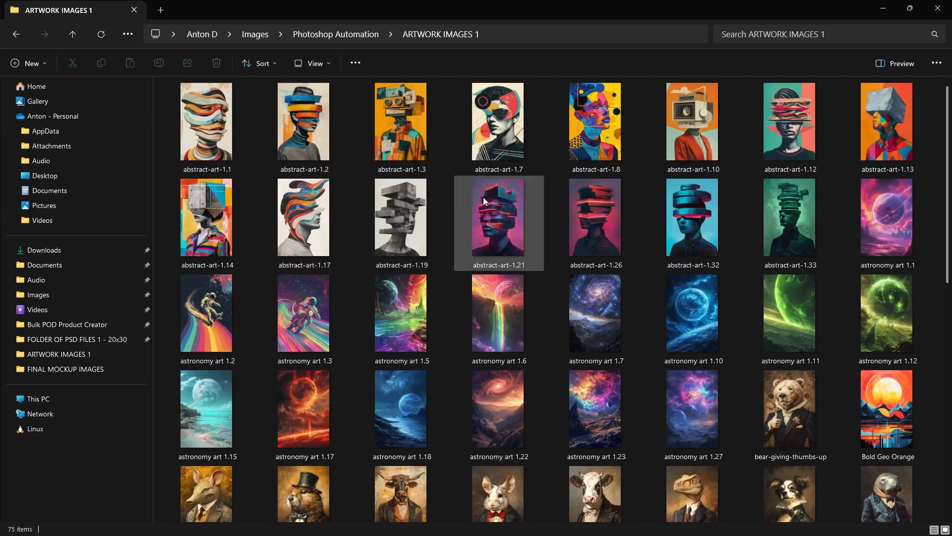
scroll(545, 203, down, 10)
scroll(603, 205, up, 10)
key(alt+Tab)
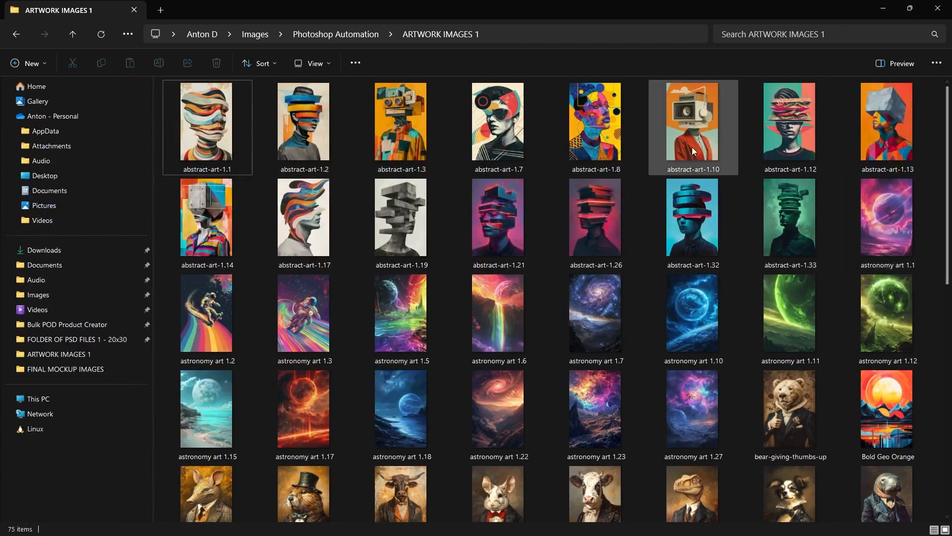
Browse the ARTWORK IMAGES 1 thumbnails again, down to the Vibrant Sky artwork, and switch back to Photoshop
scroll(540, 424, down, 10)
scroll(546, 412, up, 10)
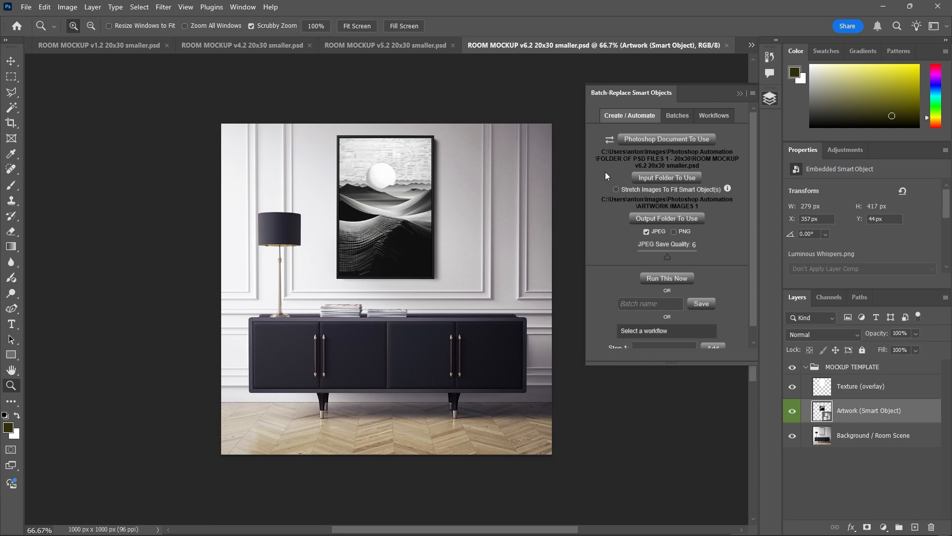
key(alt+Tab)
scroll(475, 246, down, 10)
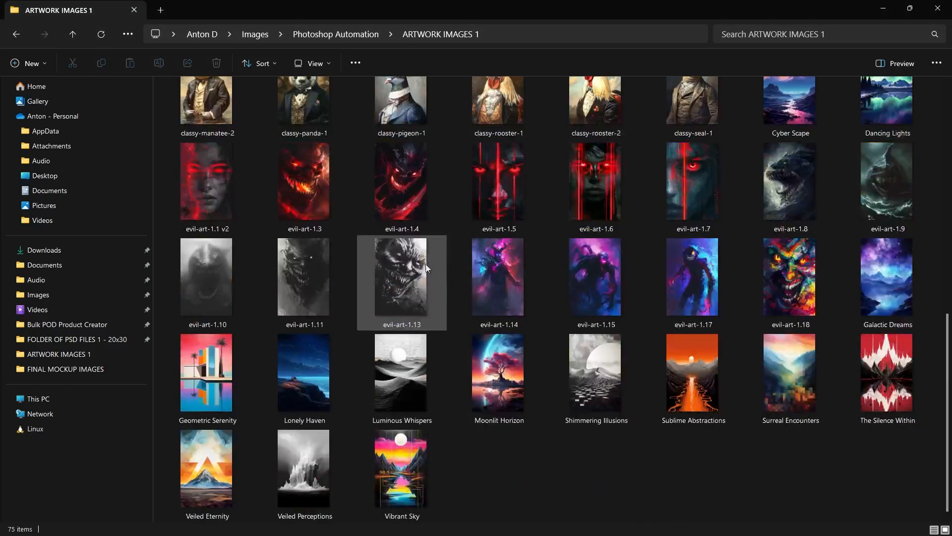
key(alt+Tab)
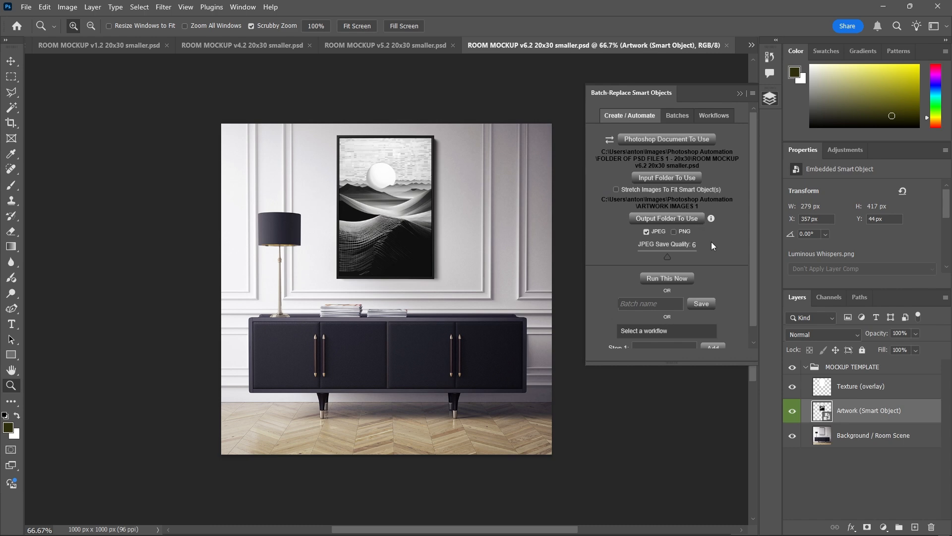
Set FINAL MOCKUP IMAGES in the Photoshop Automation folder as the batch's output folder
click(693, 220)
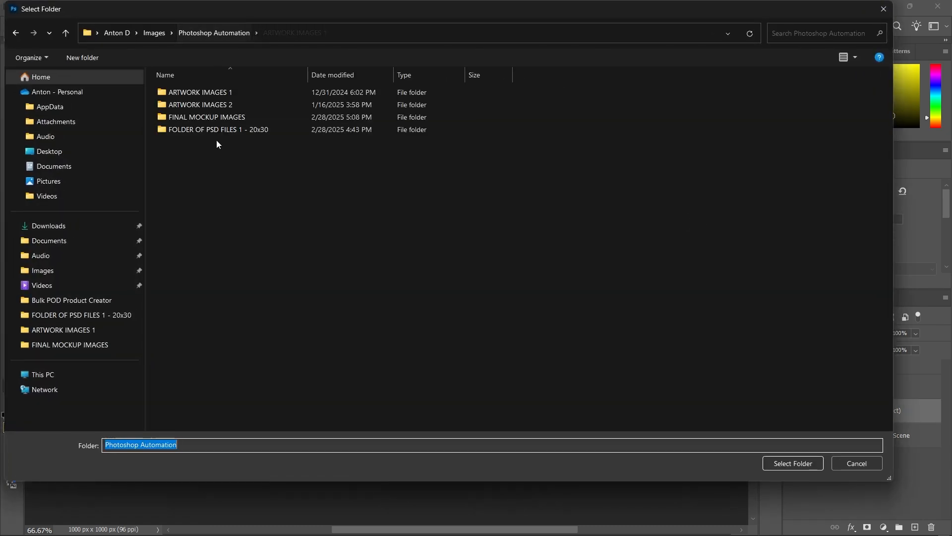
double_click(217, 121)
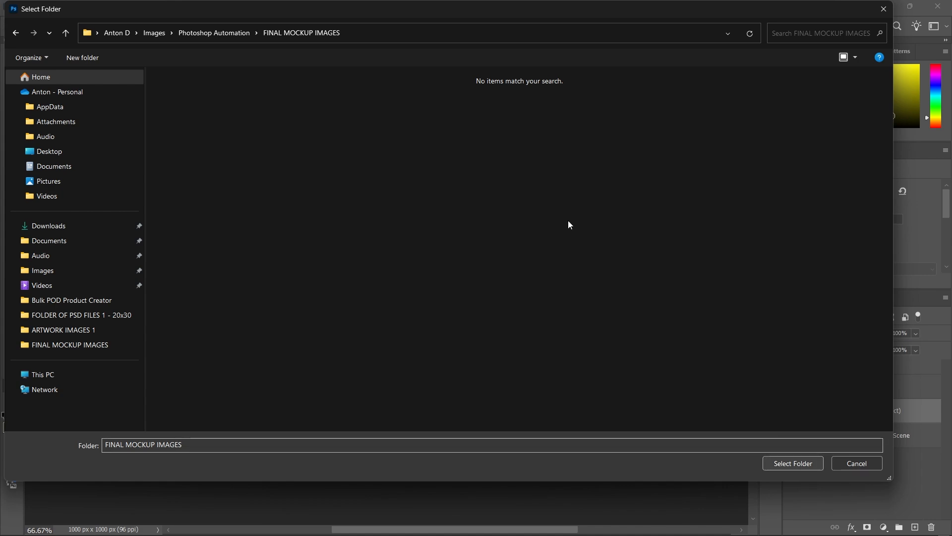
click(794, 463)
View the FINAL MOCKUP IMAGES folder in File Explorer and return to the Batch-Replace Smart Objects settings in Photoshop
key(alt+Tab)
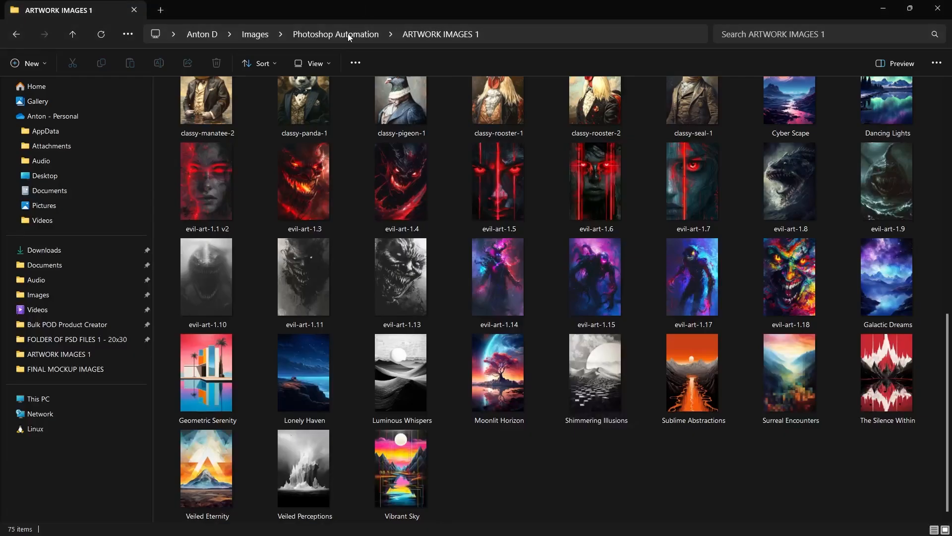
click(350, 35)
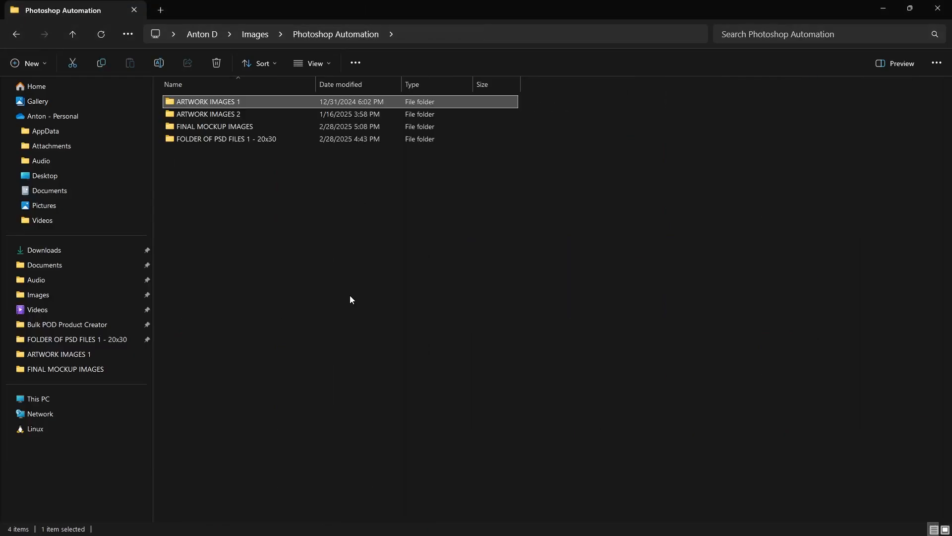
double_click(229, 126)
click(883, 9)
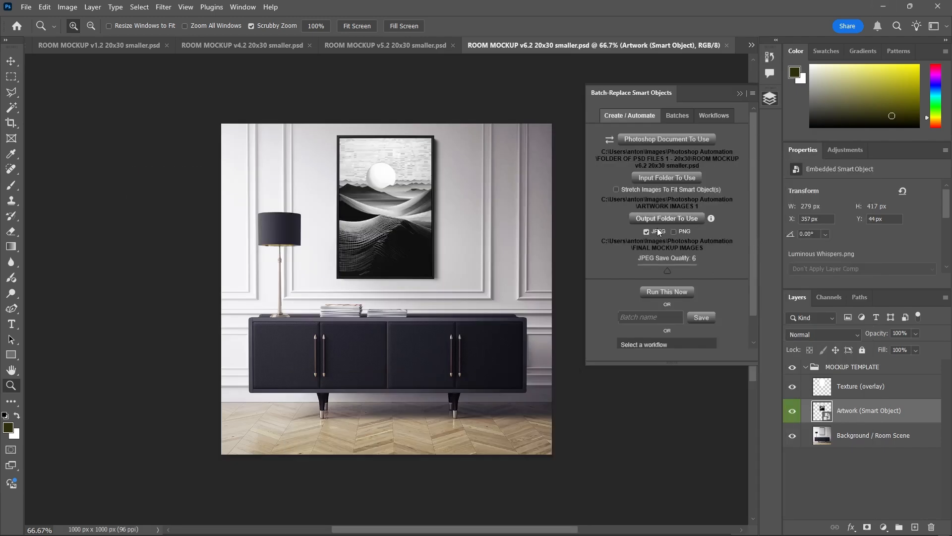
Try PNG output and other save quality levels, returning to JPEG with a save quality of 6
click(685, 233)
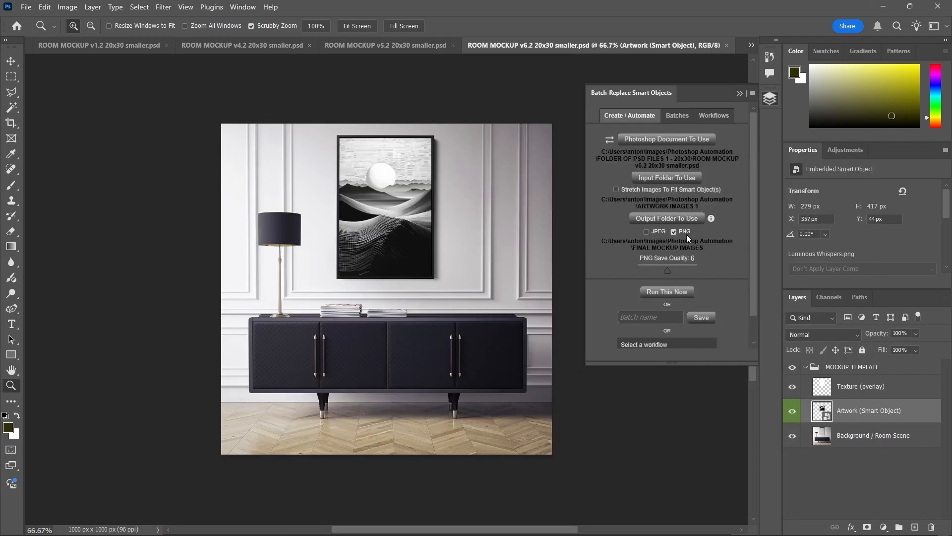
click(657, 232)
drag(668, 270, 729, 275)
drag(731, 271, 688, 270)
drag(682, 271, 688, 268)
Run the batch for ROOM MOCKUP v6.2, checking its exports in FINAL MOCKUP IMAGES meanwhile, and acknowledge its completion
click(667, 292)
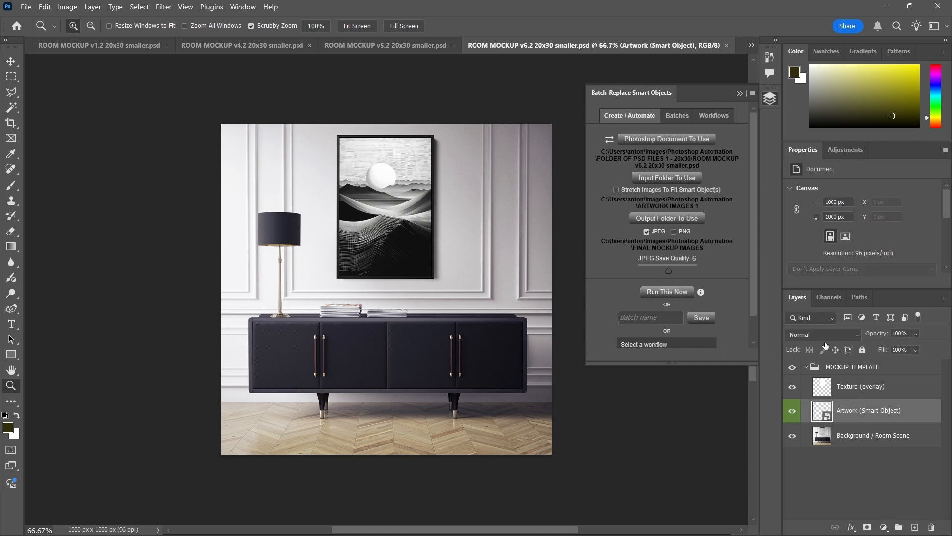
key(alt+Tab)
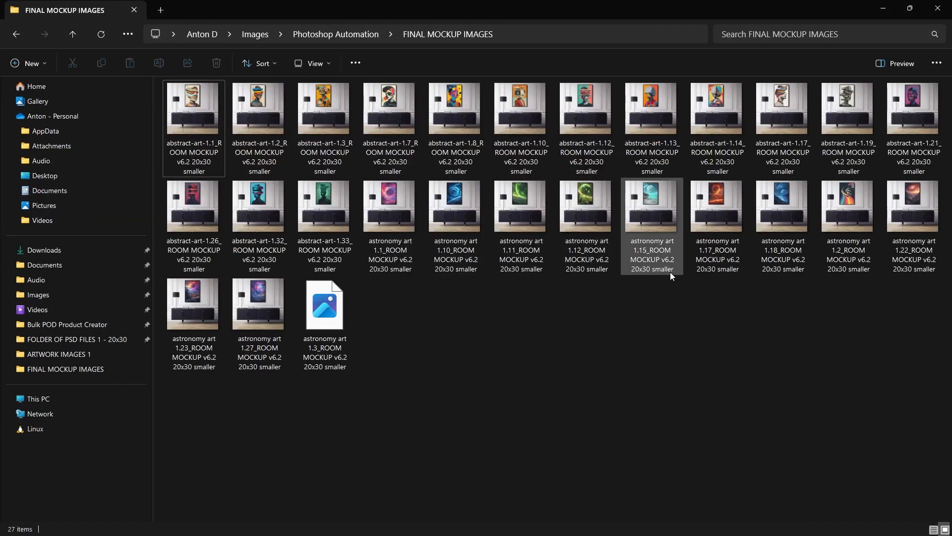
key(alt+Tab)
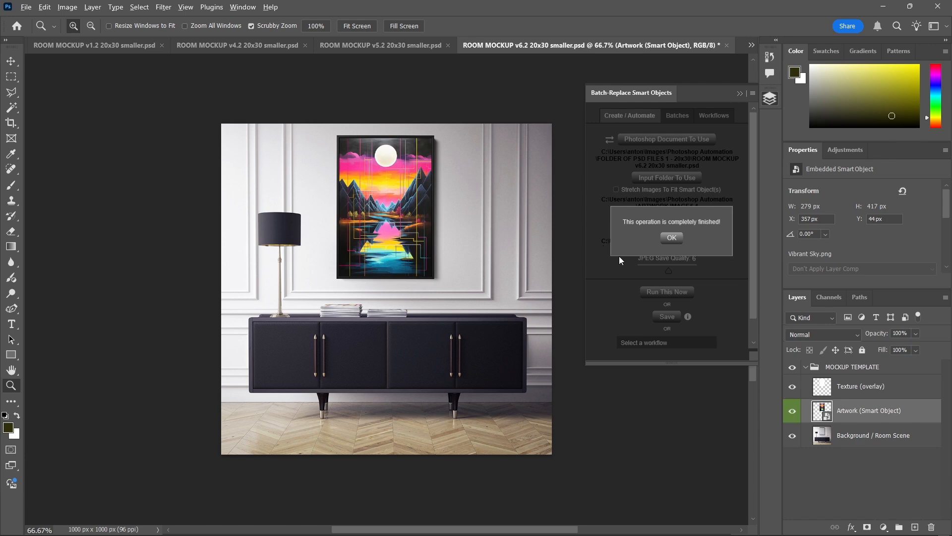
click(671, 236)
Look through all the exported room mockups in FINAL MOCKUP IMAGES in File Explorer with larger thumbnails
key(alt+Tab)
scroll(391, 377, down, 5)
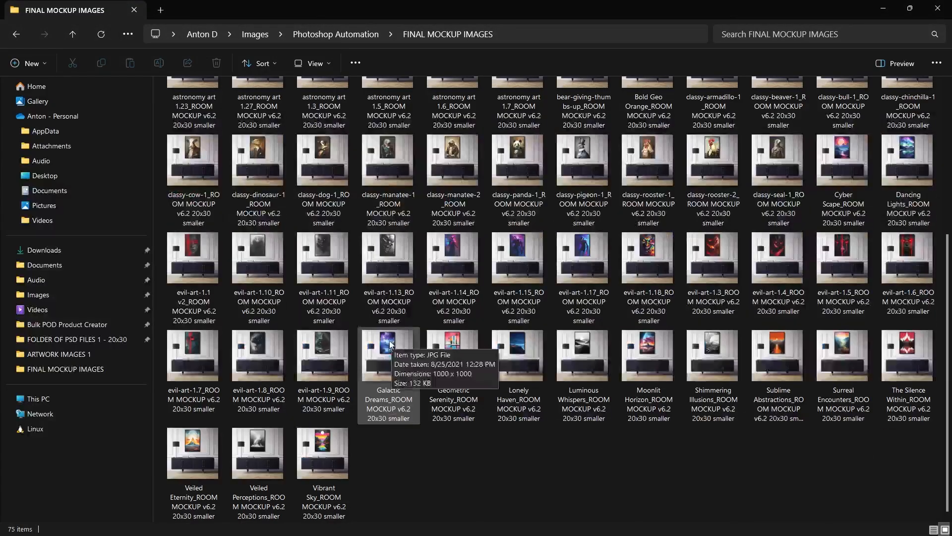
scroll(395, 346, up, 5)
ctrl+scroll(427, 255, up, 2)
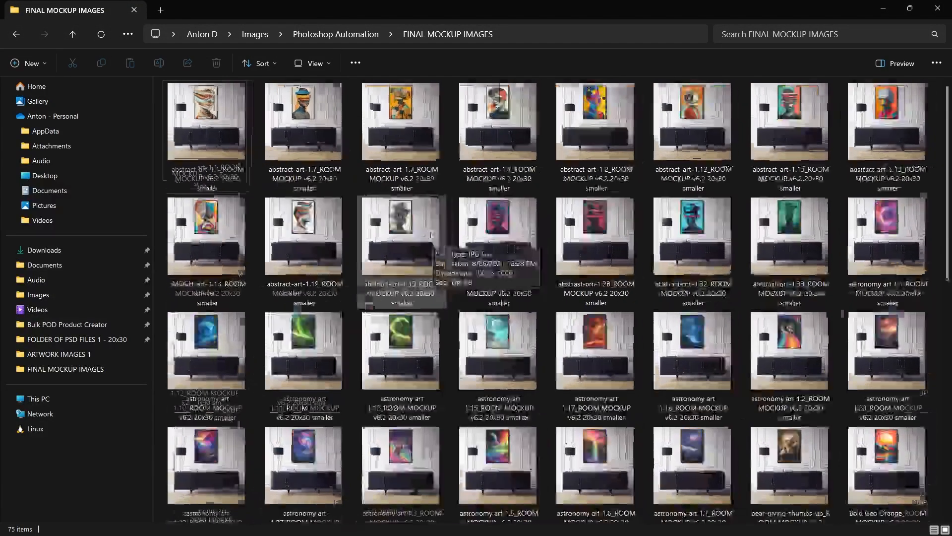
key(alt+Tab)
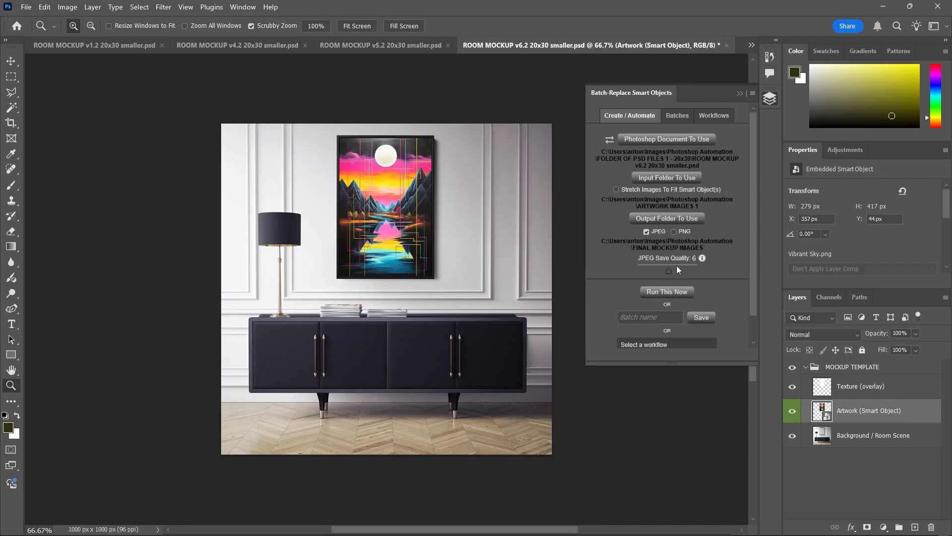
key(alt+Tab)
scroll(487, 237, down, 10)
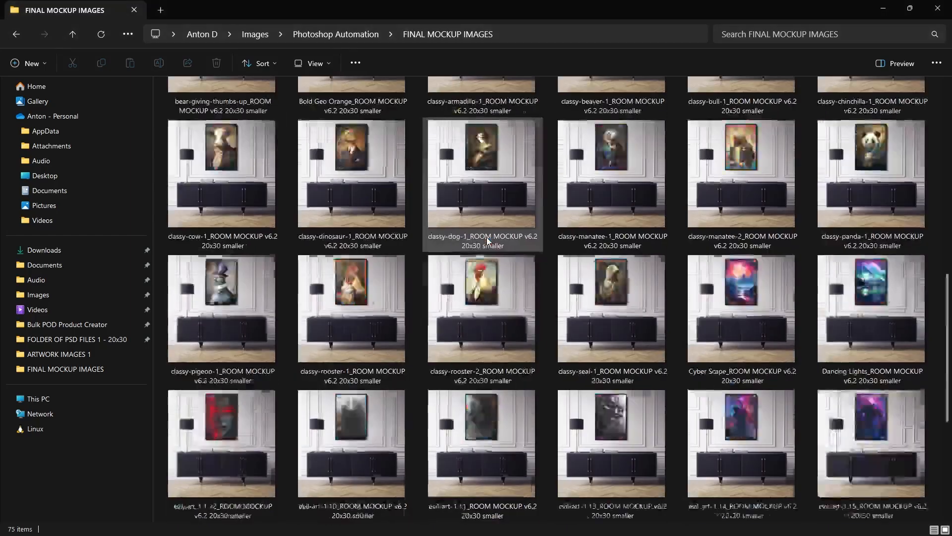
scroll(489, 246, up, 10)
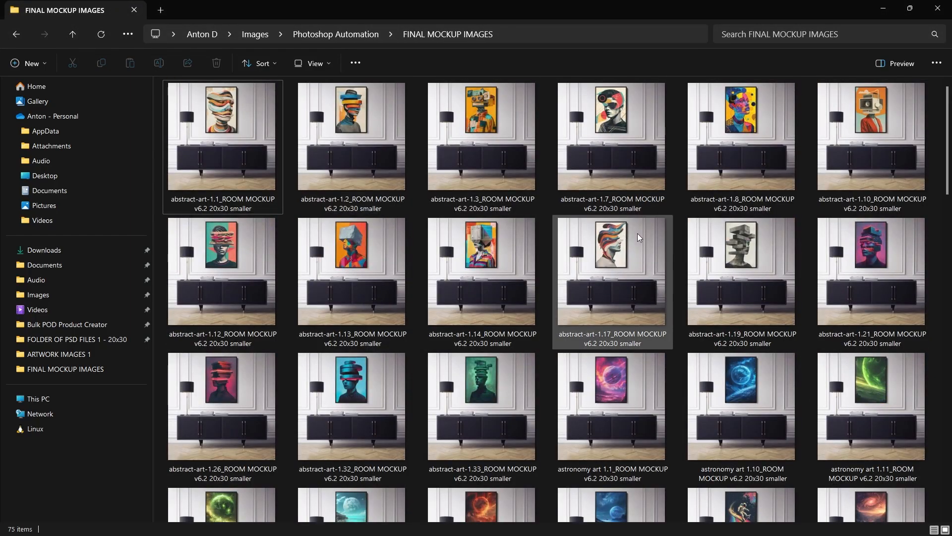
key(alt+Tab)
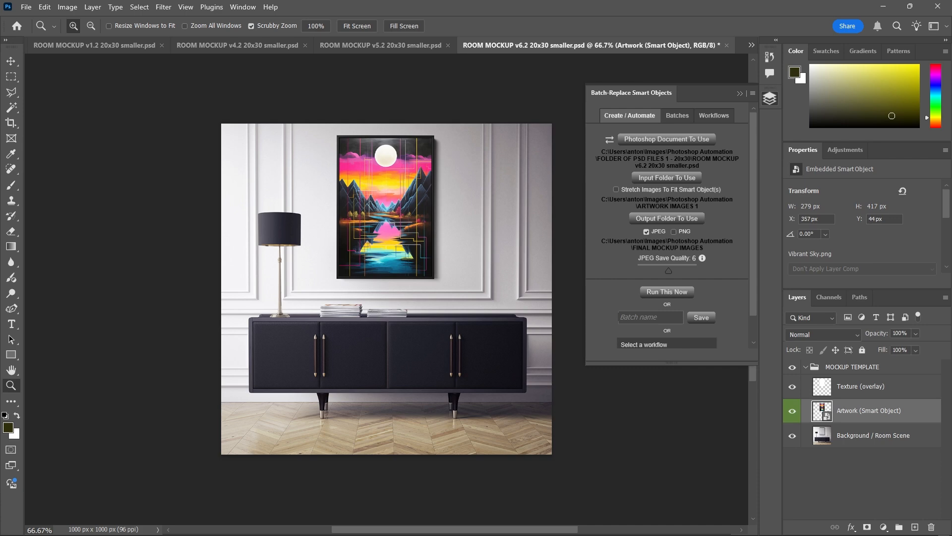
Examine the room mockup's Texture (overlay) layer and image size, and compare with the exports in FINAL MOCKUP IMAGES
click(869, 430)
click(861, 386)
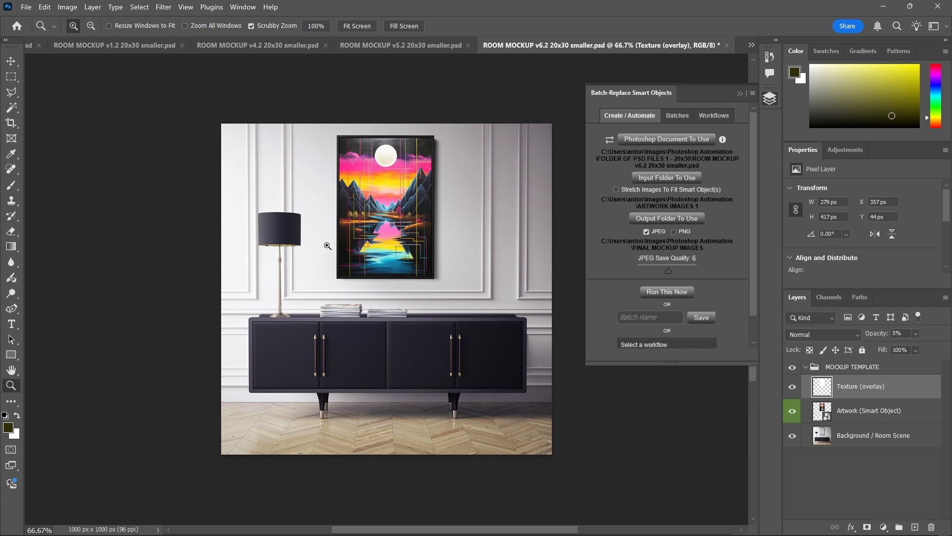
key(ctrl+alt+i)
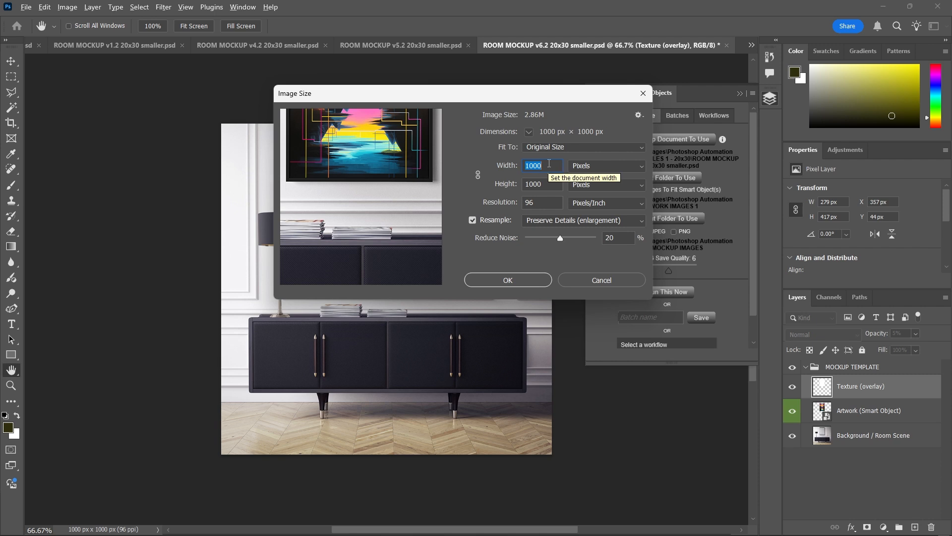
key(Escape)
key(z)
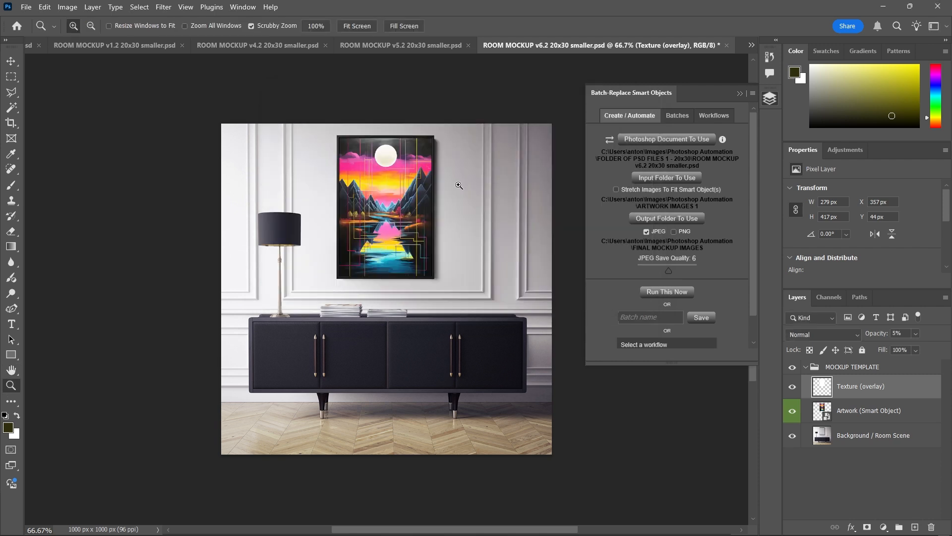
key(alt+Tab)
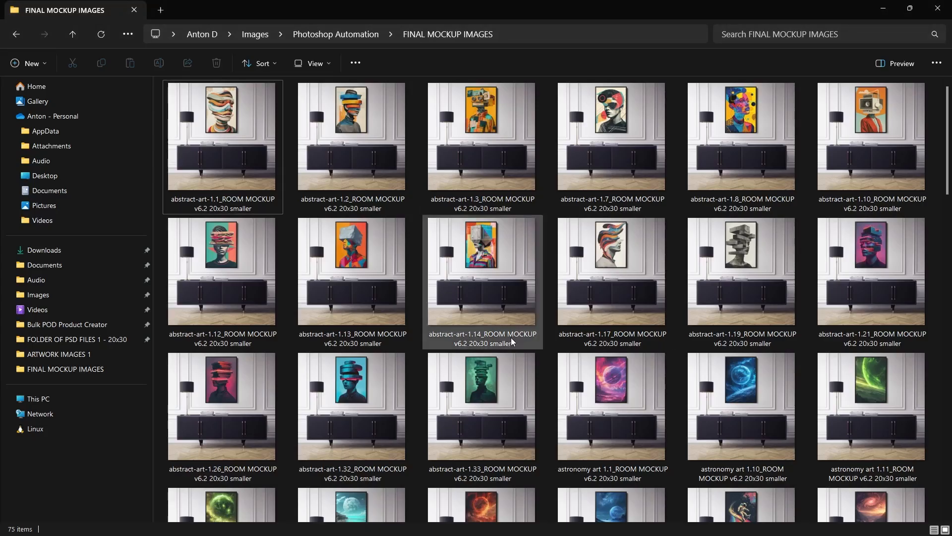
key(alt+Tab)
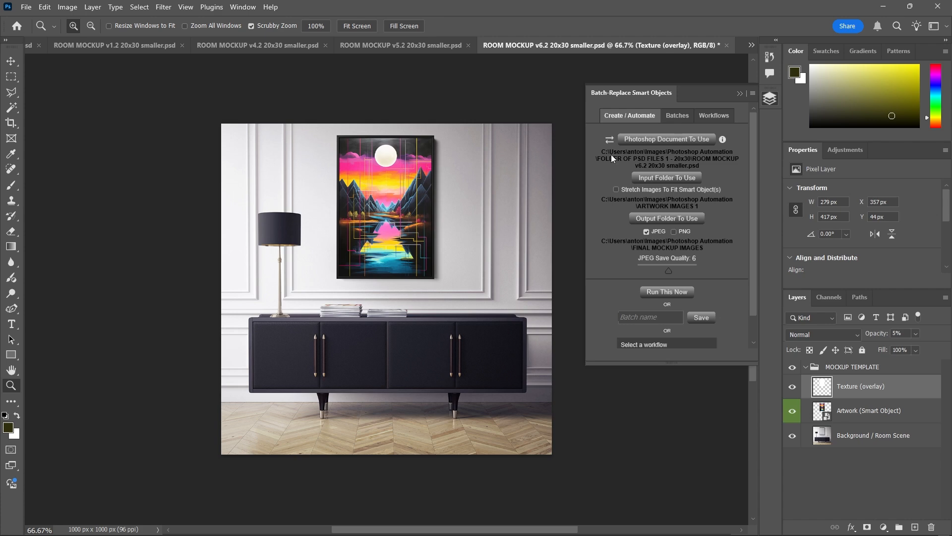
Reset the batch creation form and switch its source from a single Photoshop document to a folder of PSD files
click(681, 120)
click(632, 117)
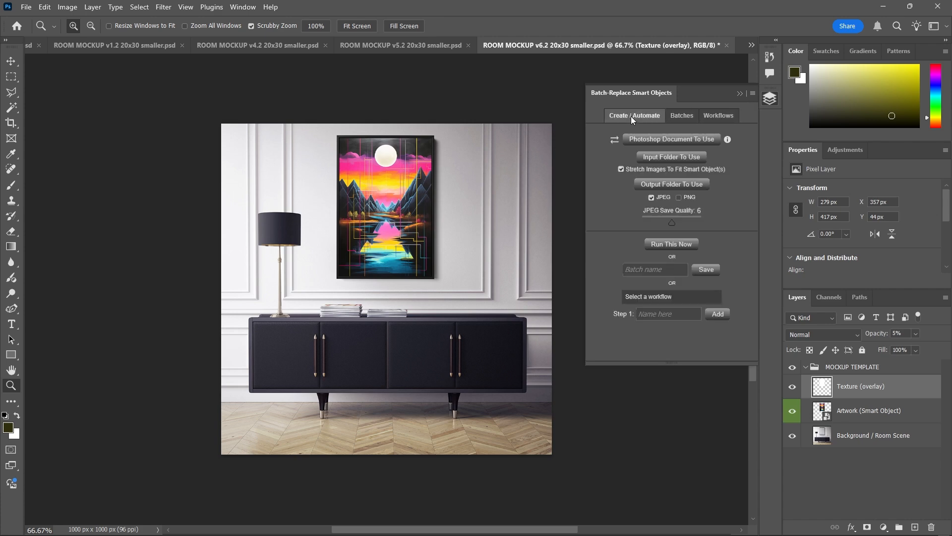
click(614, 141)
key(alt+Tab)
key(alt+shift+Tab)
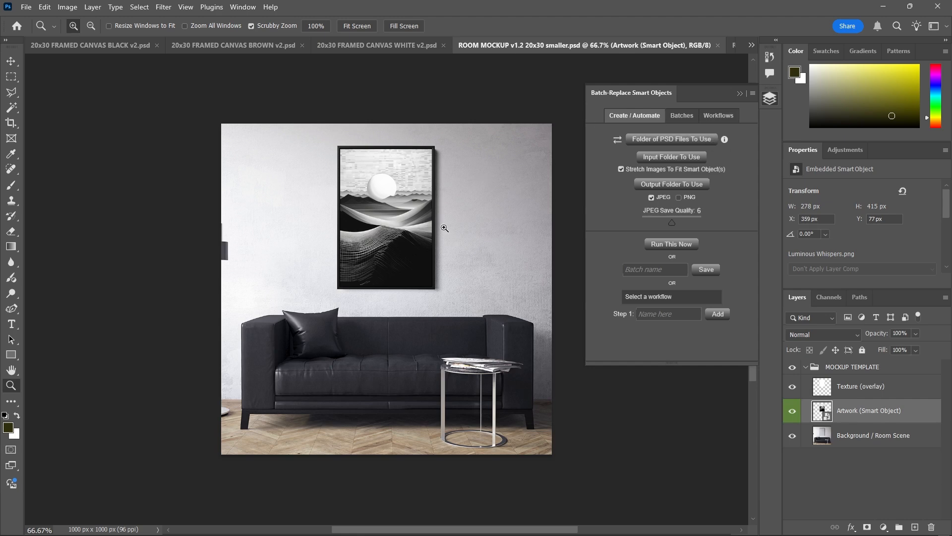
Set FOLDER OF PSD FILES 1 - 20x30 in the Photoshop Automation folder as the batch's PSD folder
click(710, 141)
click(219, 33)
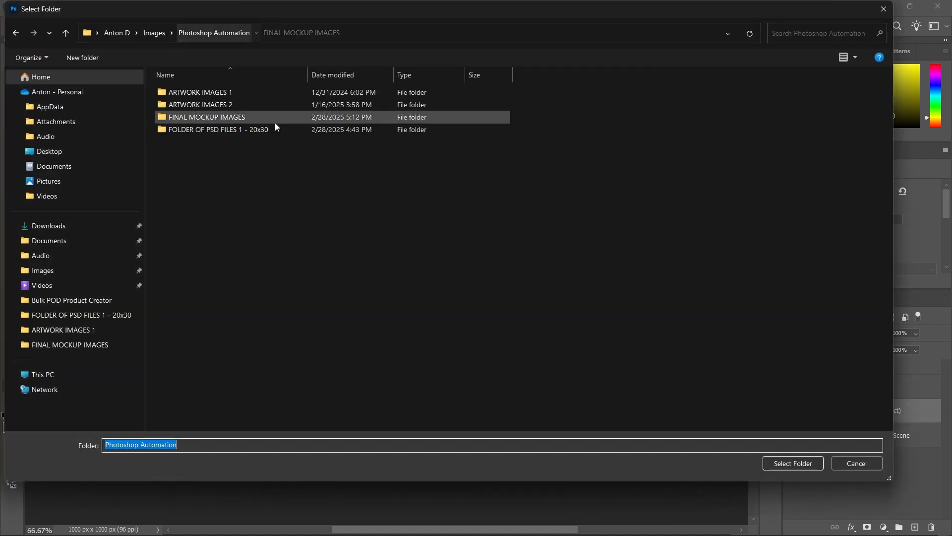
click(203, 132)
double_click(204, 129)
click(799, 463)
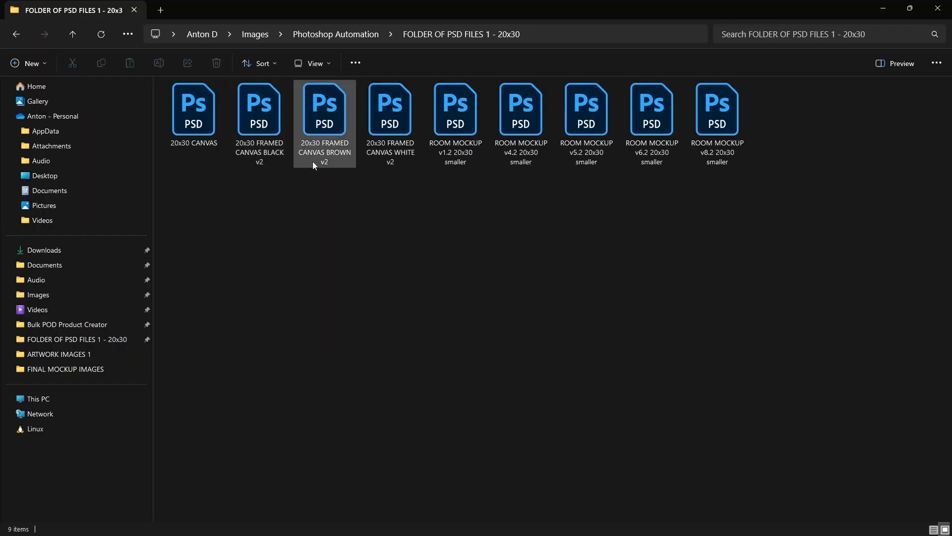
Review the 20x30 CANVAS PSD and the black, brown and white framed canvas PSDs by selecting them in File Explorer
click(194, 124)
shift+click(390, 120)
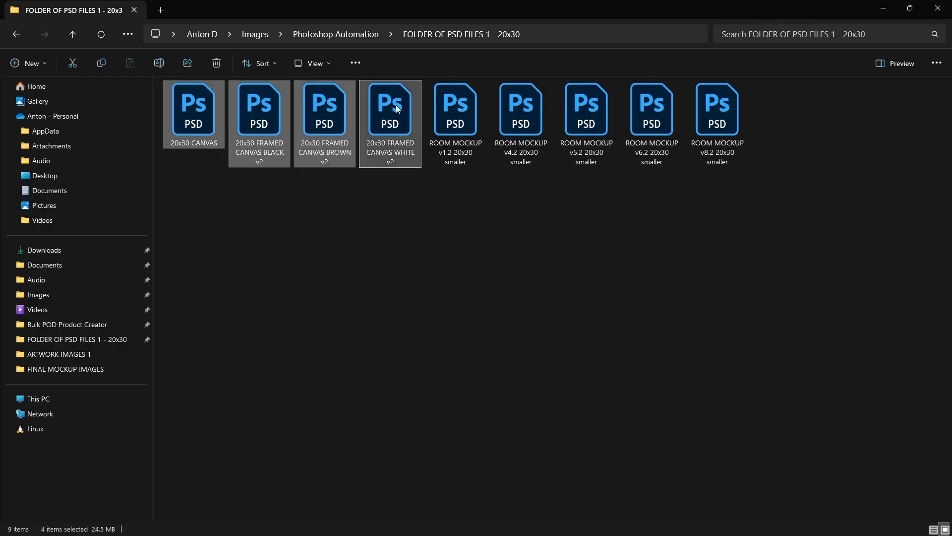
click(177, 117)
click(261, 129)
shift+click(376, 115)
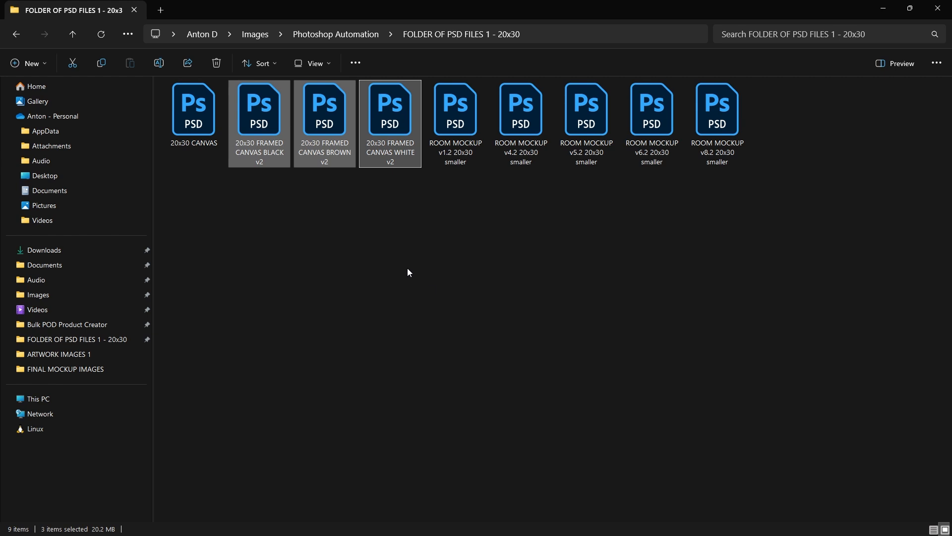
Select the five ROOM MOCKUP PSDs from v1.2 to v8.2 and view the room mockups in Photoshop
click(511, 228)
click(481, 141)
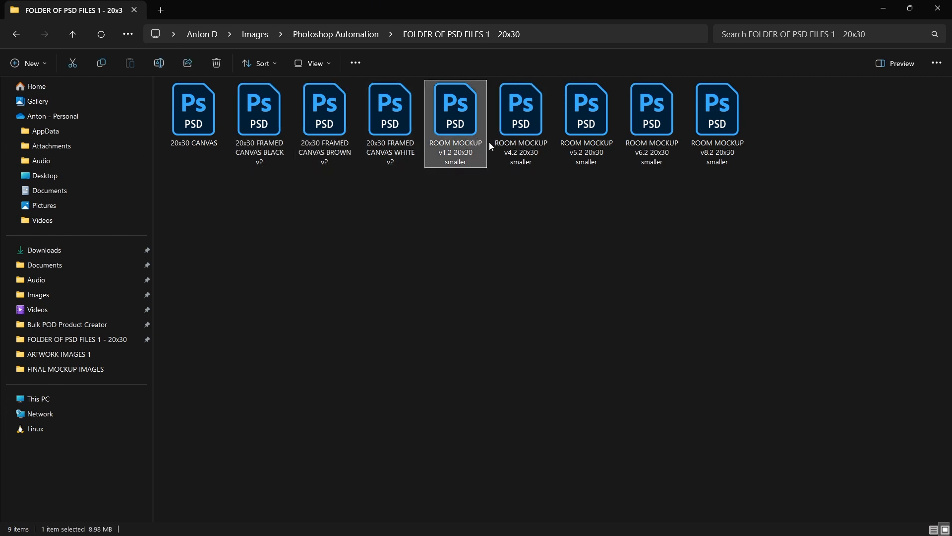
shift+click(725, 125)
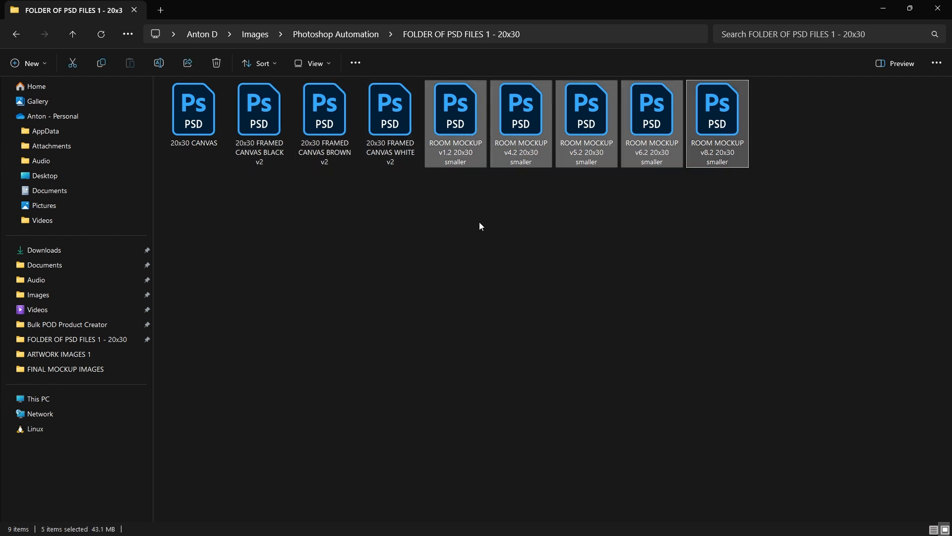
key(Return)
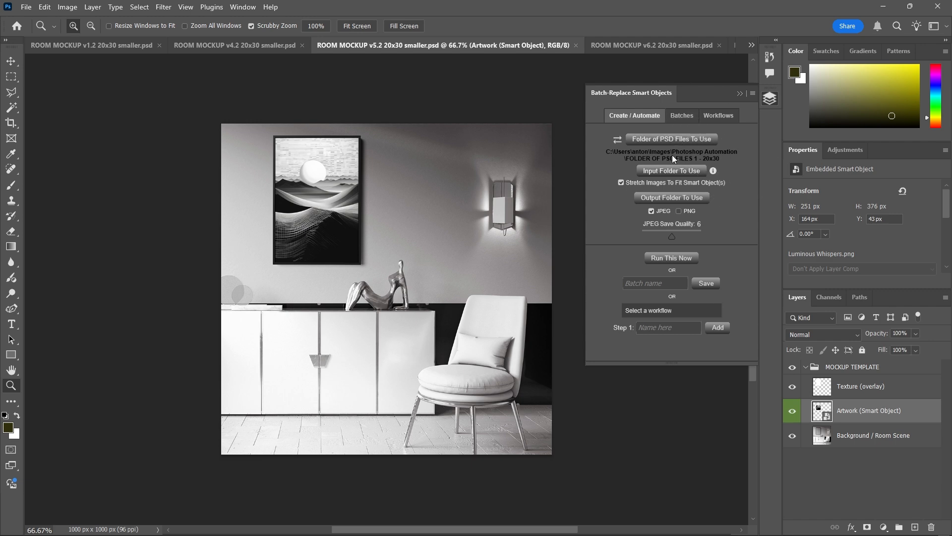
Compare the batch's chosen PSD folder path with the folder's files in File Explorer, starting from 20x30 CANVAS
key(alt+Tab)
click(198, 119)
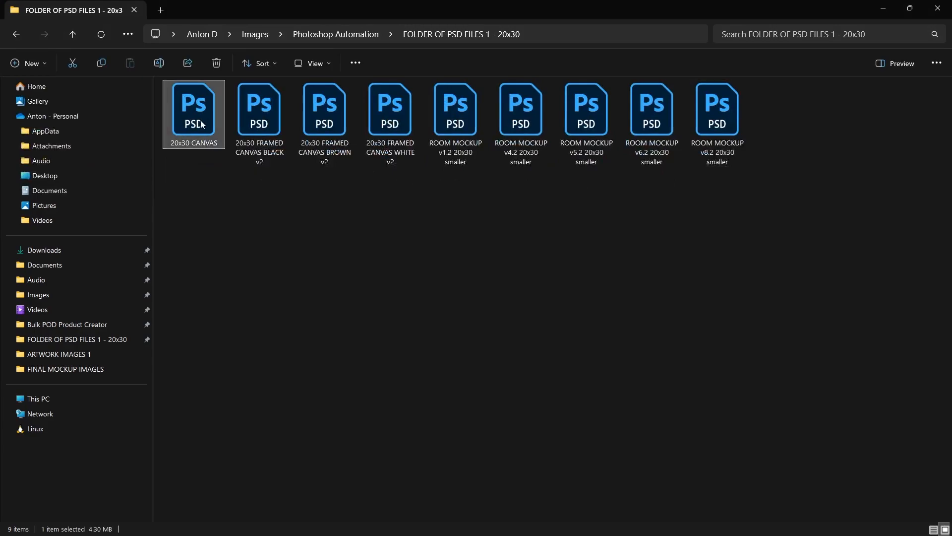
key(alt+Tab)
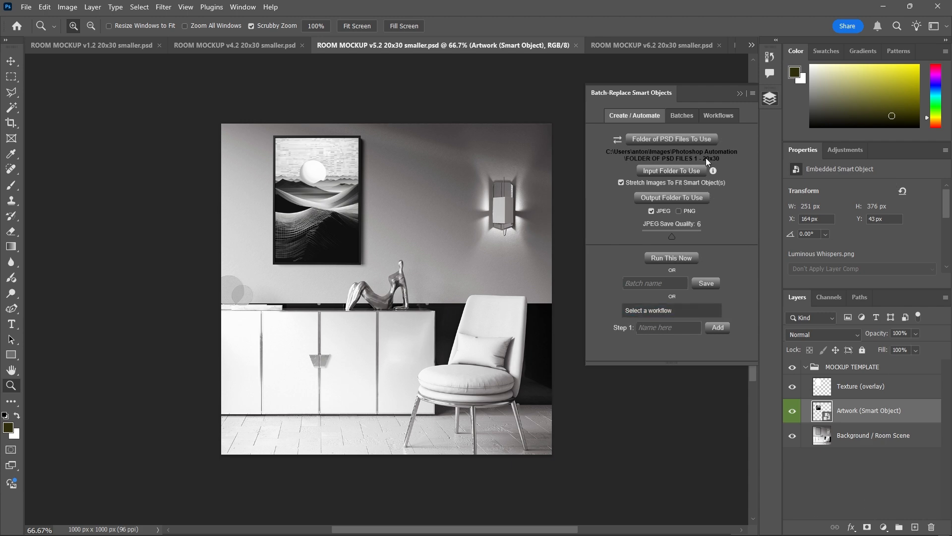
click(677, 157)
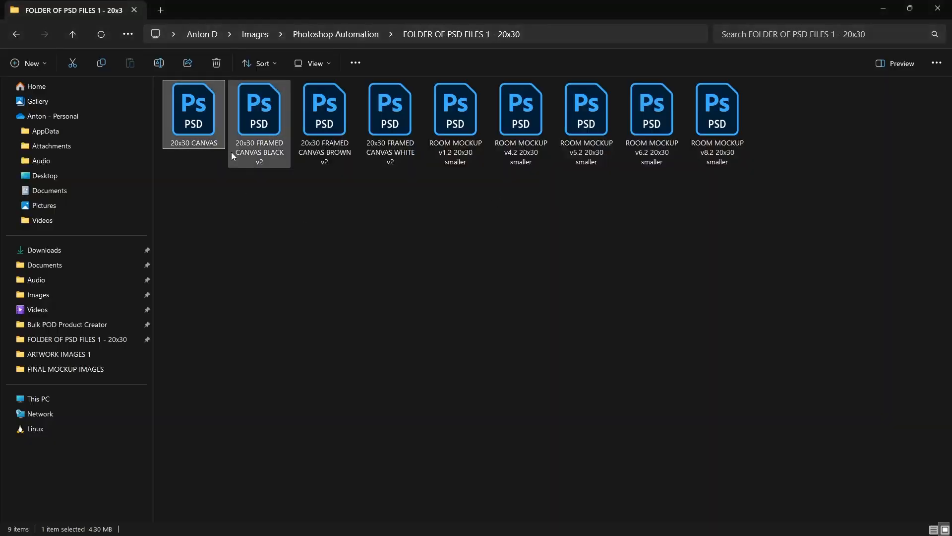
Select the 20x30 FRAMED CANVAS BLACK v2 PSD in File Explorer and check the folder against the batch's PSD folder path in Photoshop
click(246, 120)
key(alt+Tab)
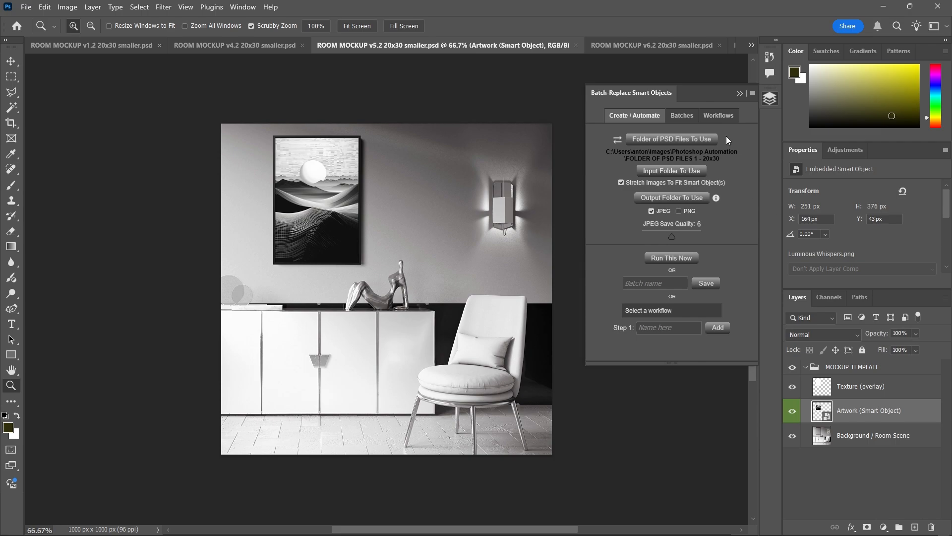
key(alt+Tab)
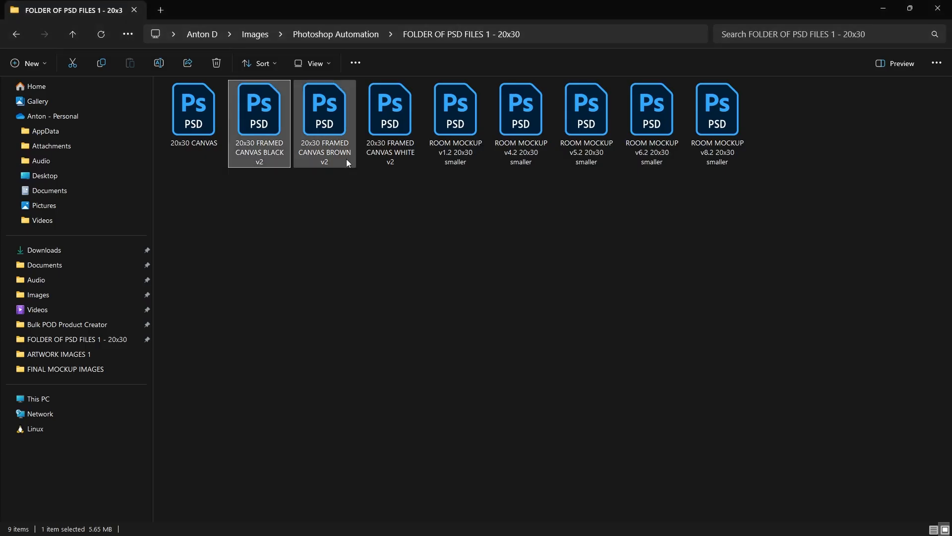
key(alt+Tab)
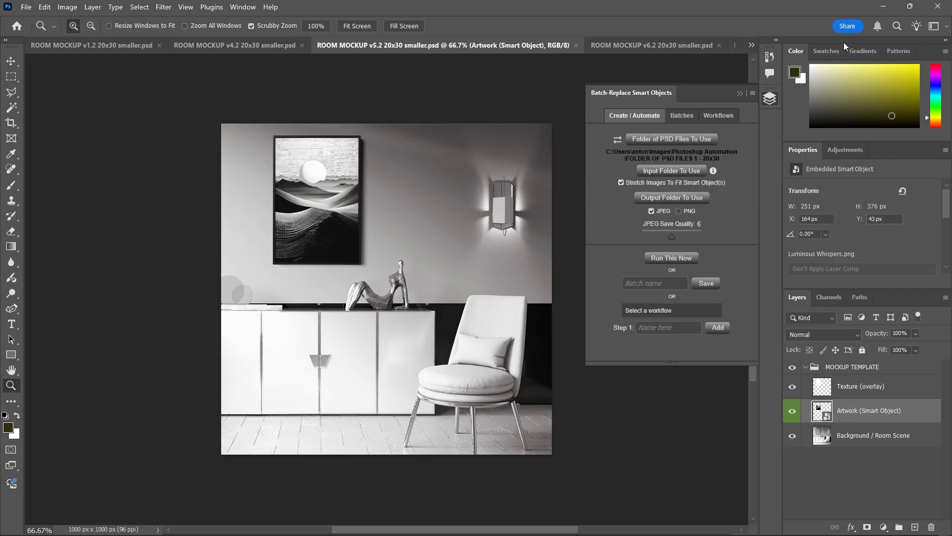
Set ARTWORK IMAGES 2 in the Photoshop Automation folder as the batch's input folder
click(674, 174)
click(239, 32)
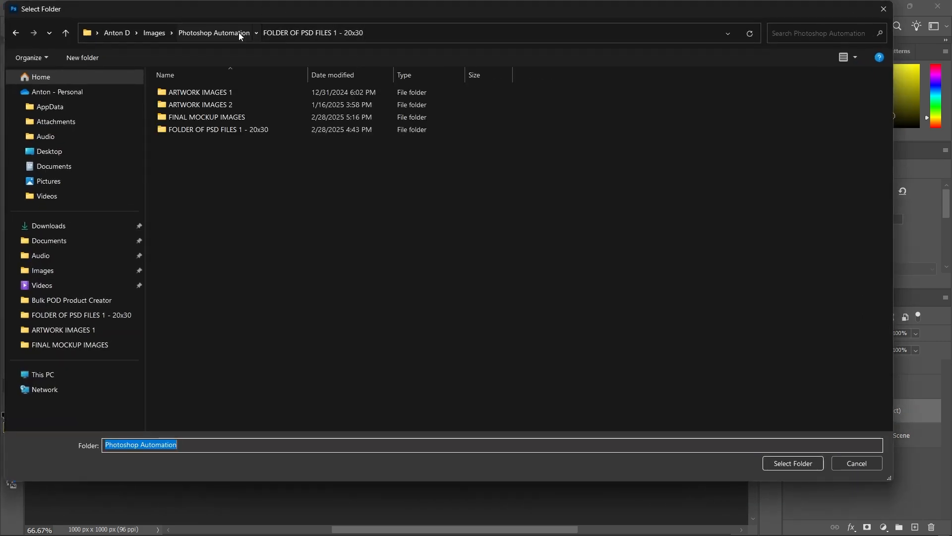
double_click(226, 101)
click(793, 462)
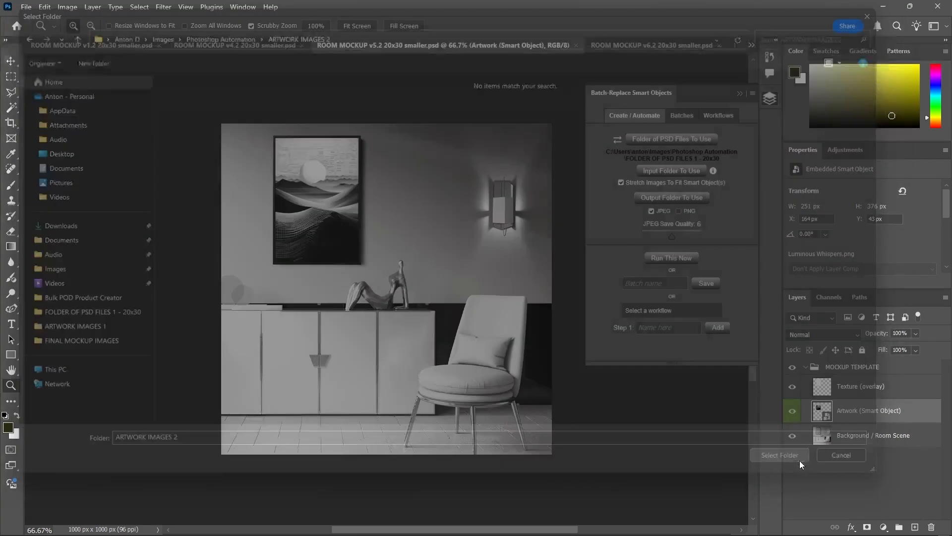
View the artwork files of the ARTWORK IMAGES 2 folder in File Explorer and return to Photoshop
key(alt+Tab)
click(355, 33)
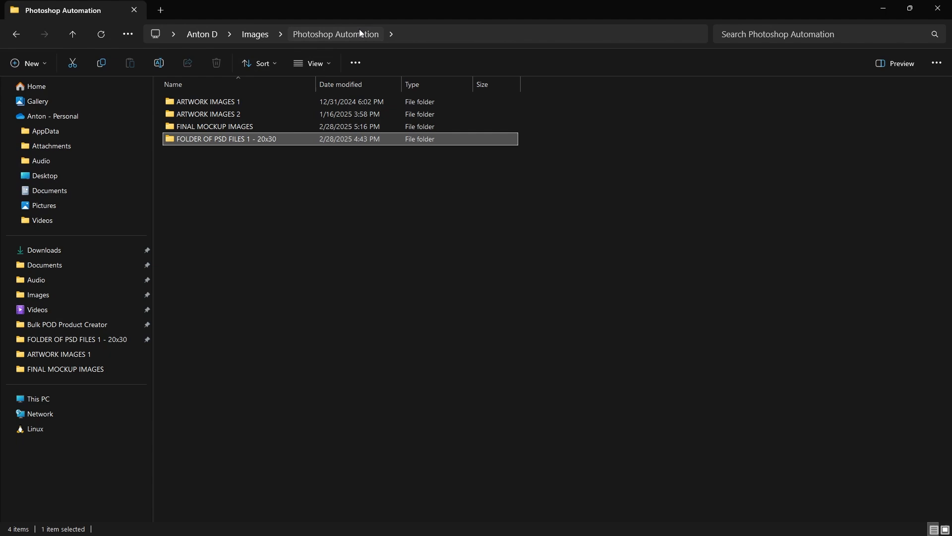
double_click(248, 117)
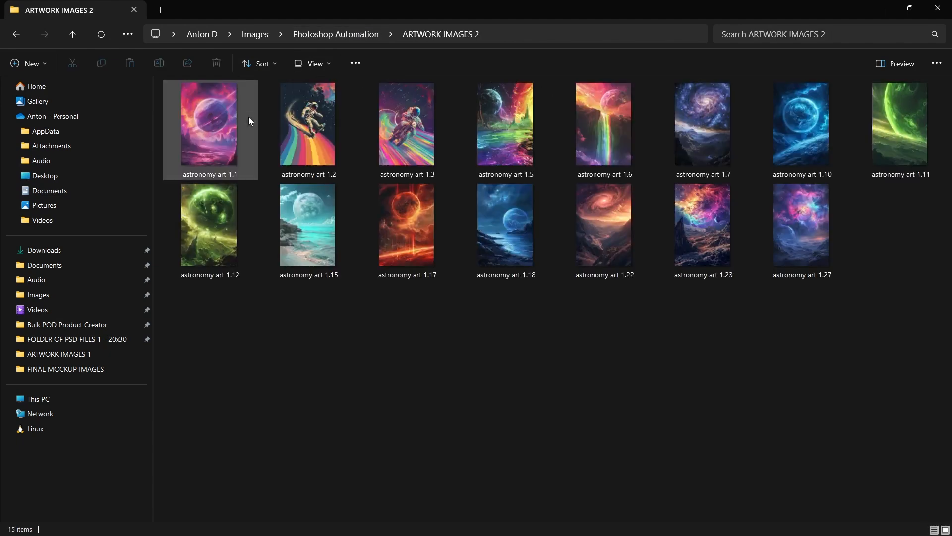
click(883, 8)
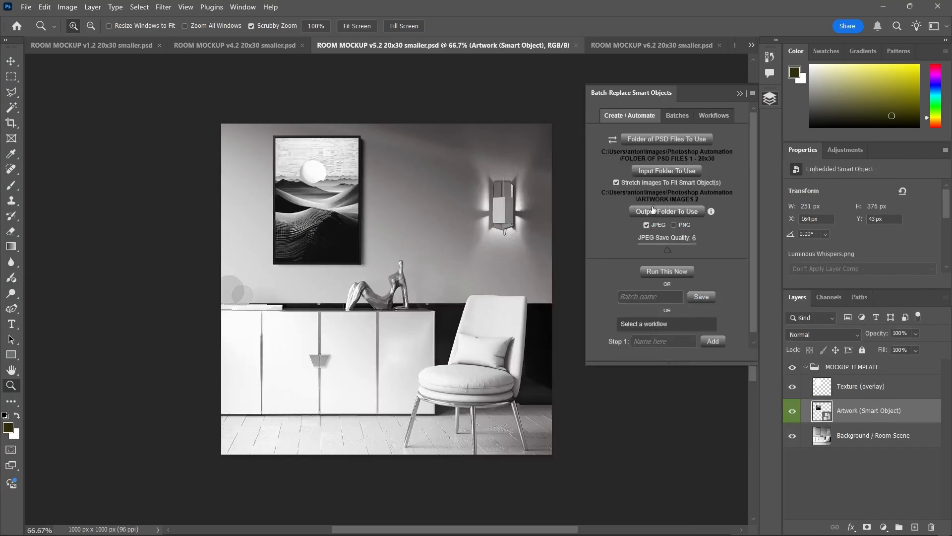
Set FINAL MOCKUP IMAGES in the Photoshop Automation folder as the batch's output folder
click(665, 212)
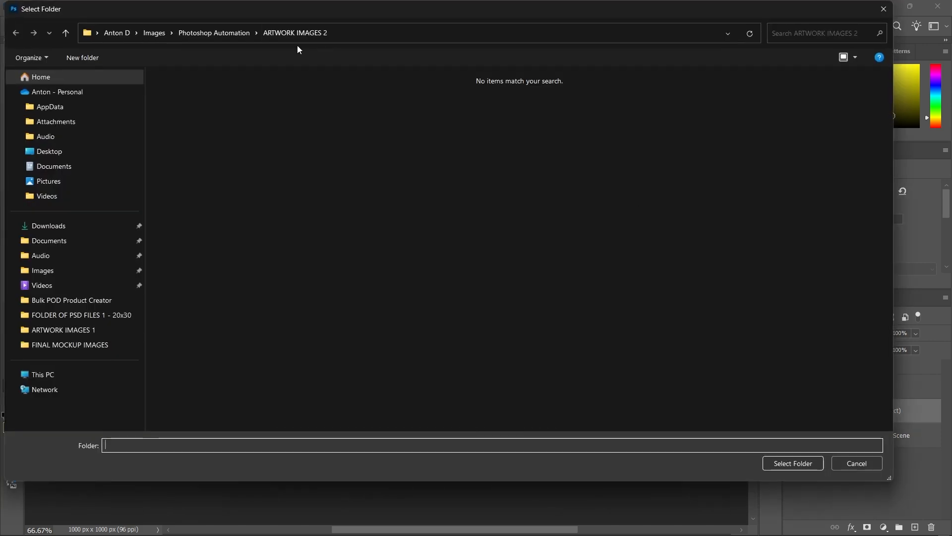
click(191, 32)
double_click(224, 118)
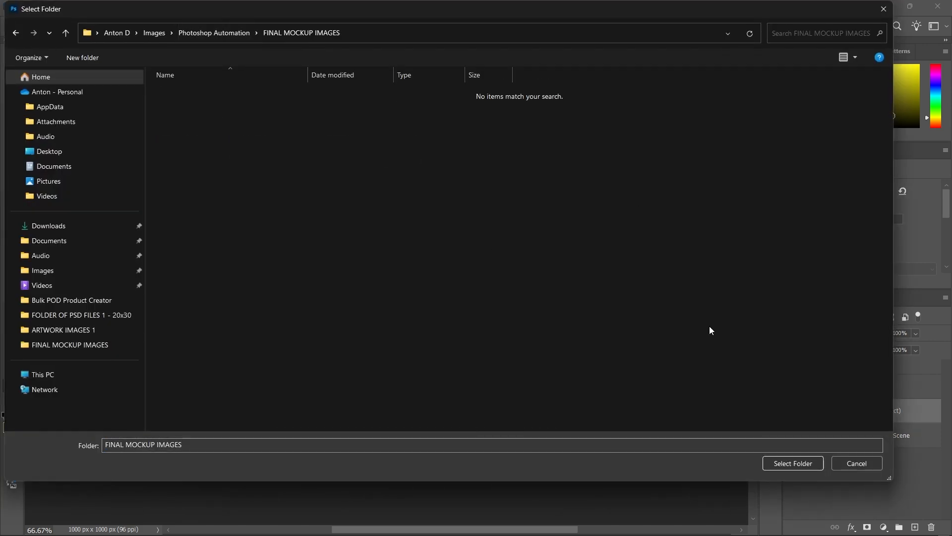
click(790, 465)
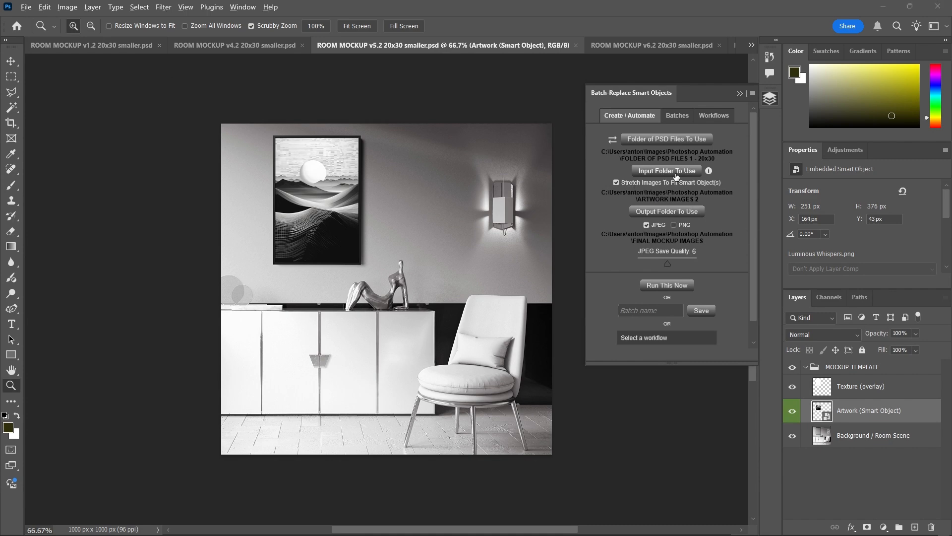
In File Explorer, copy the three 3x4 and two 4x5 photography images from Photography Images in the Photography Automation folder
key(alt+Tab)
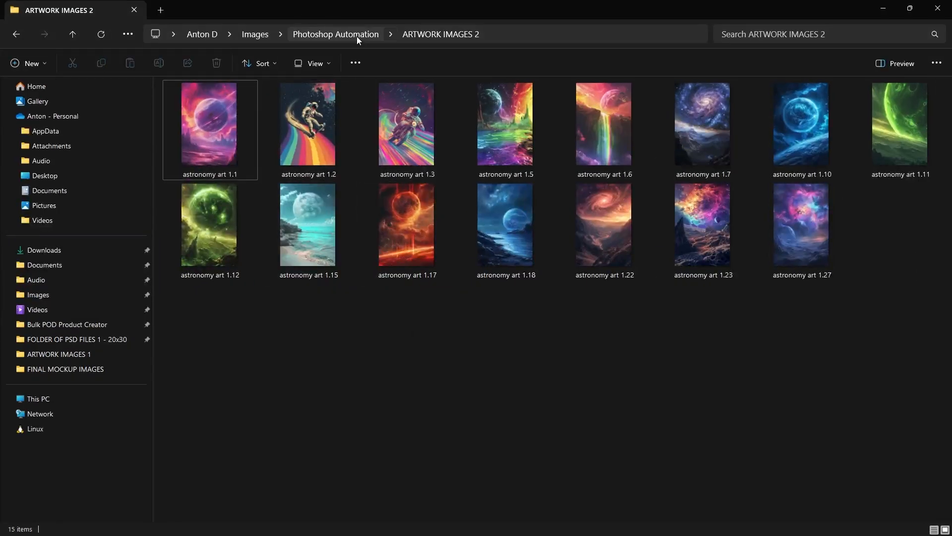
click(356, 37)
click(257, 34)
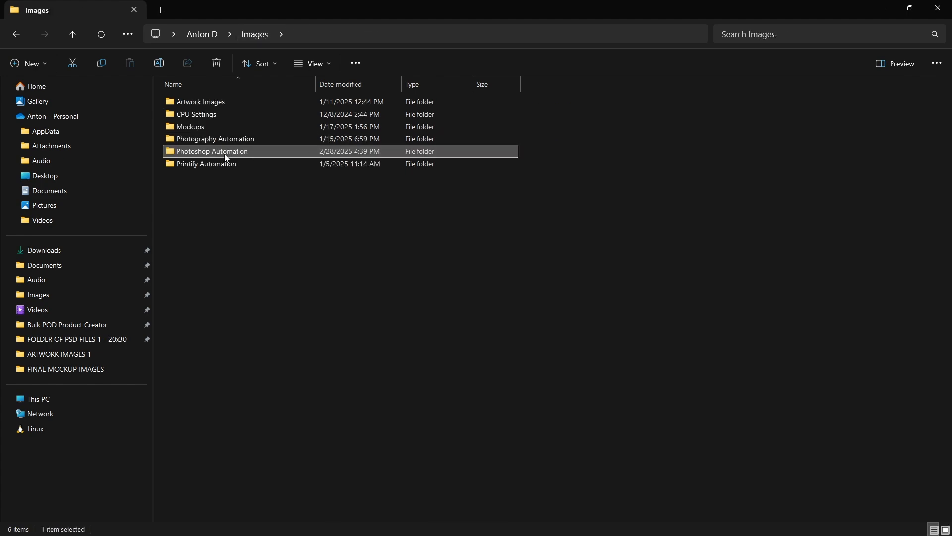
double_click(230, 140)
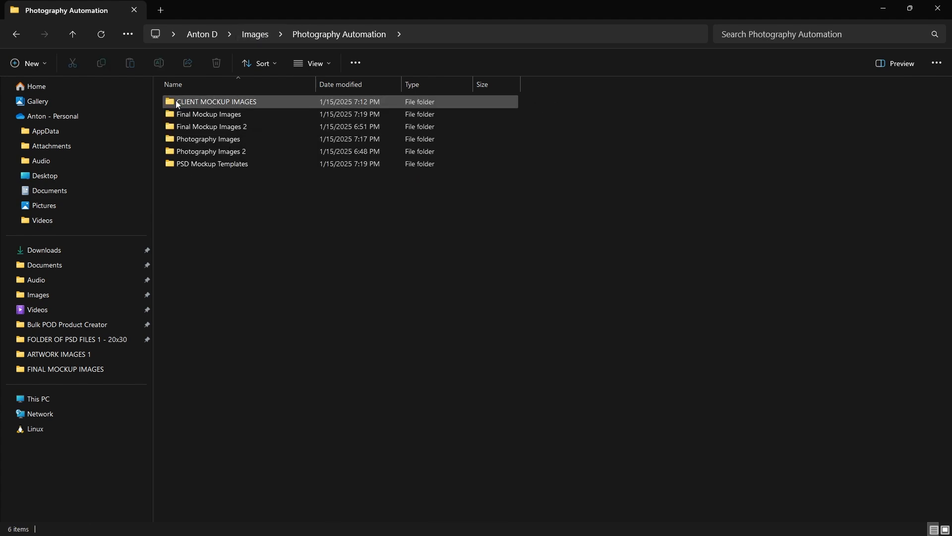
double_click(231, 140)
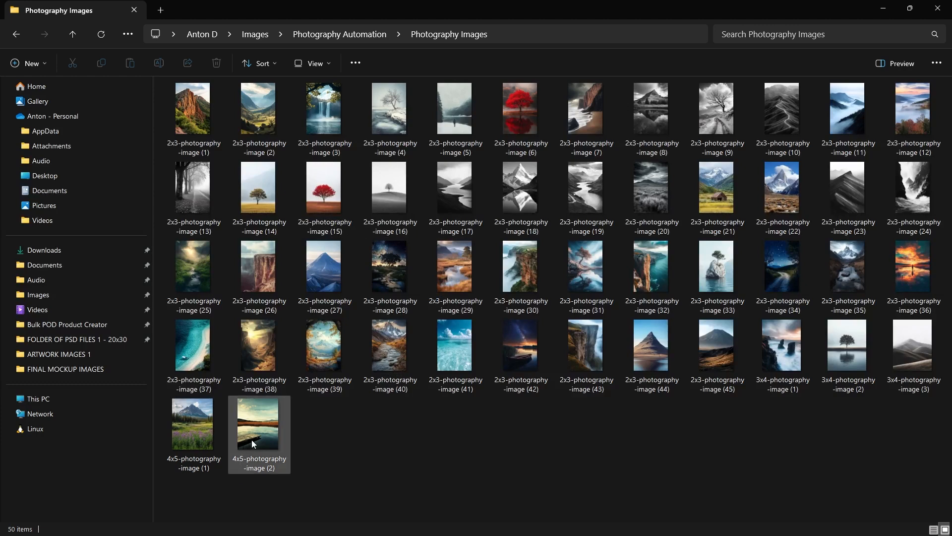
click(253, 442)
ctrl+click(188, 430)
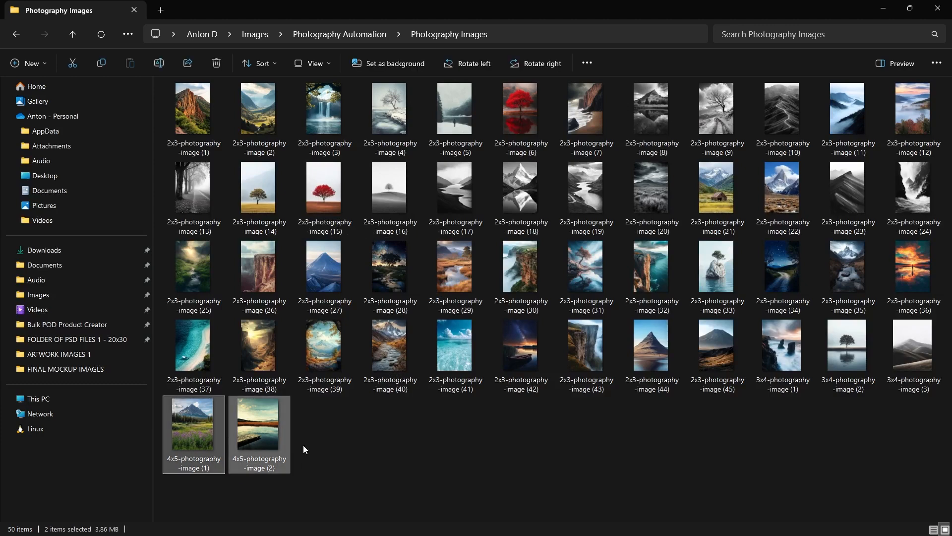
ctrl+click(884, 349)
ctrl+click(862, 349)
ctrl+click(782, 360)
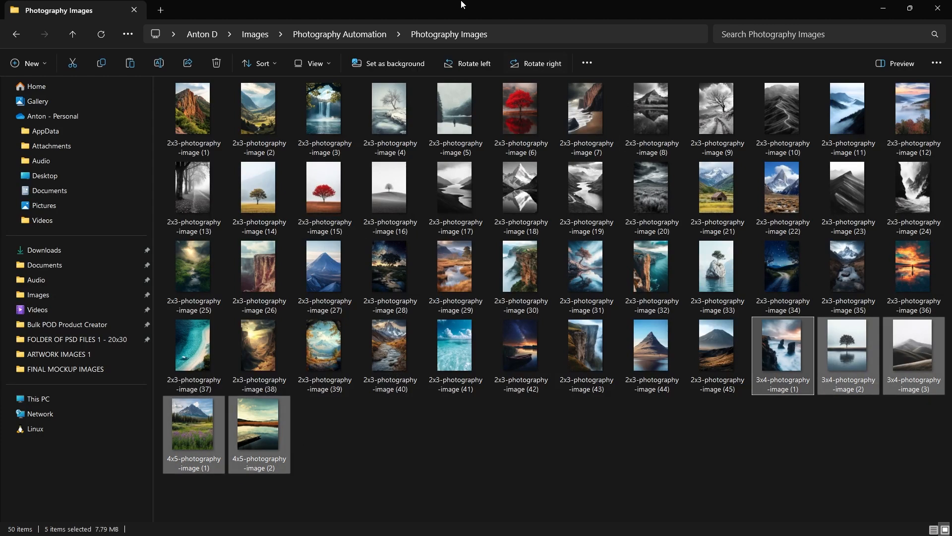
Paste the copied photography images into the ARTWORK IMAGES 2 folder inside Photoshop Automation
click(367, 30)
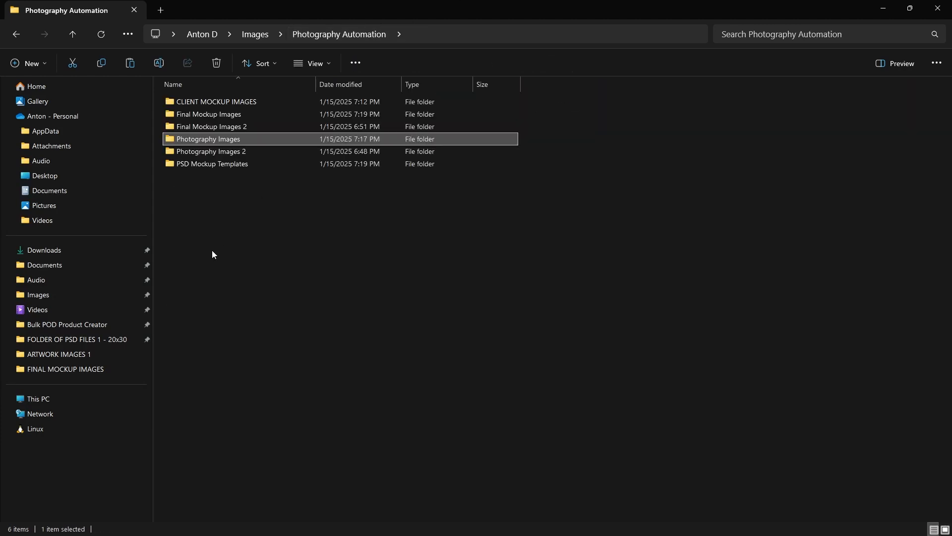
click(251, 34)
double_click(212, 151)
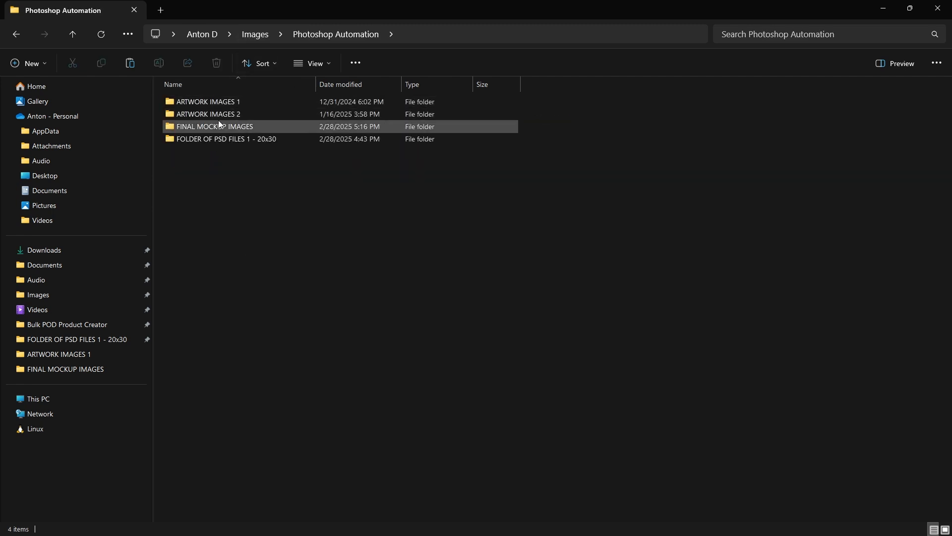
double_click(216, 115)
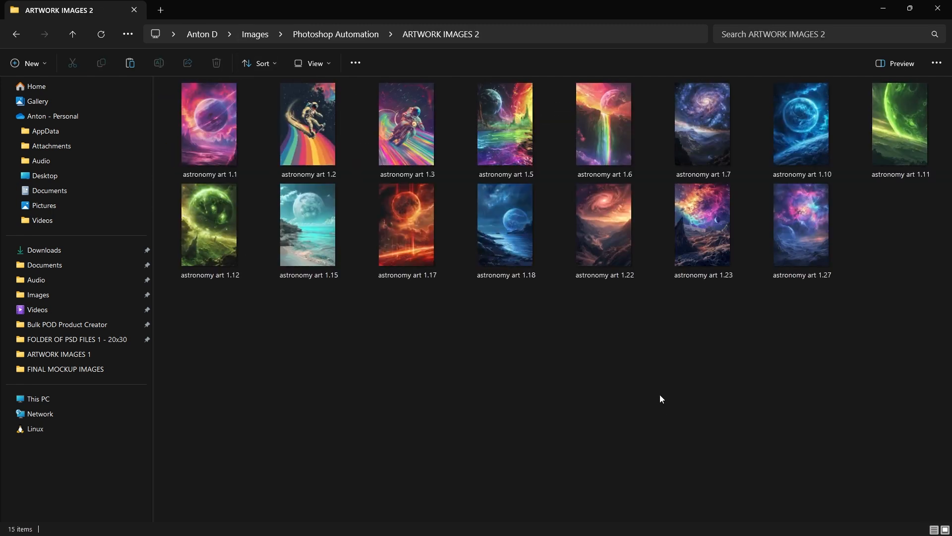
key(ctrl+v)
Check astronomy art 1.18, 1.17 and 1.15 alongside the pasted photos in ARTWORK IMAGES 2 and leave the folder view
click(494, 224)
click(404, 209)
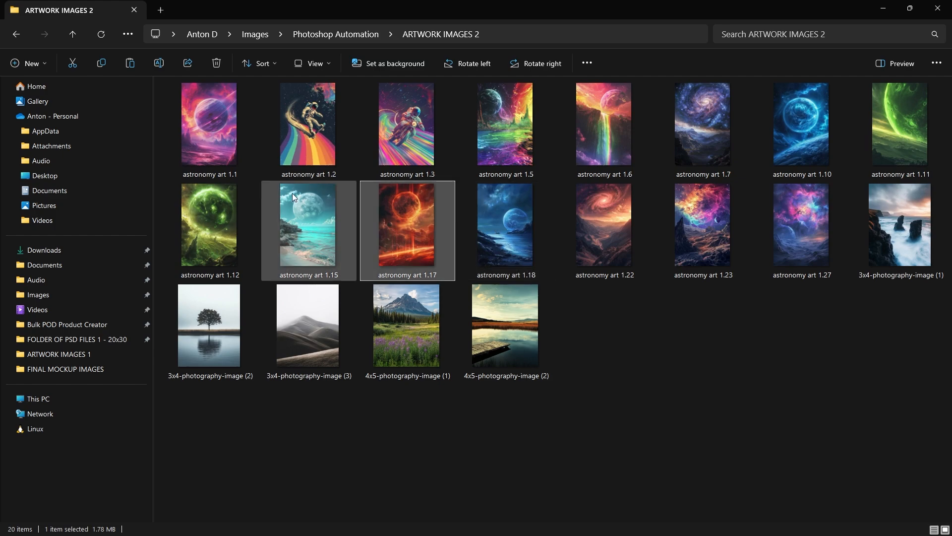
click(293, 194)
key(alt+Tab)
click(322, 226)
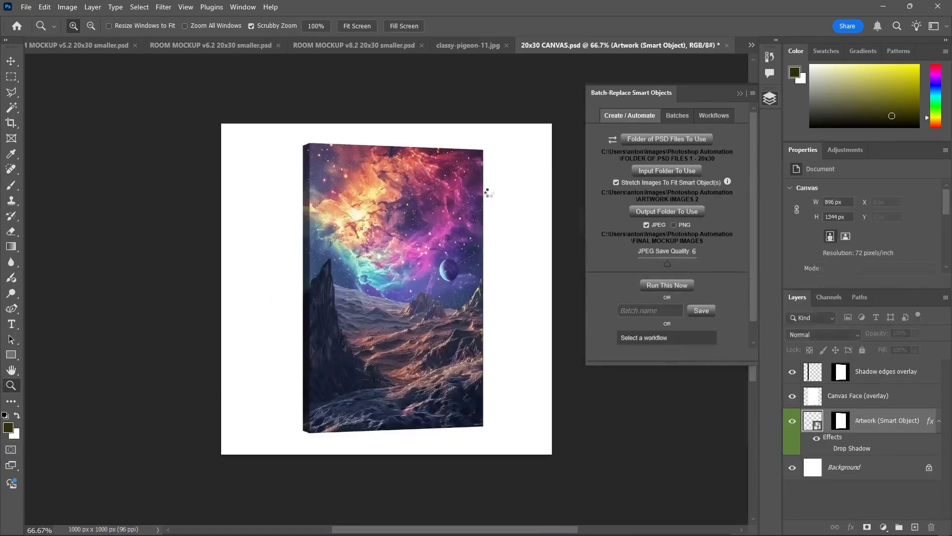
Review the generated 20x30 CANVAS mockups in the FINAL MOCKUP IMAGES folder while the batch runs
key(alt+Tab)
key(alt+Tab)
key(alt+Tab)
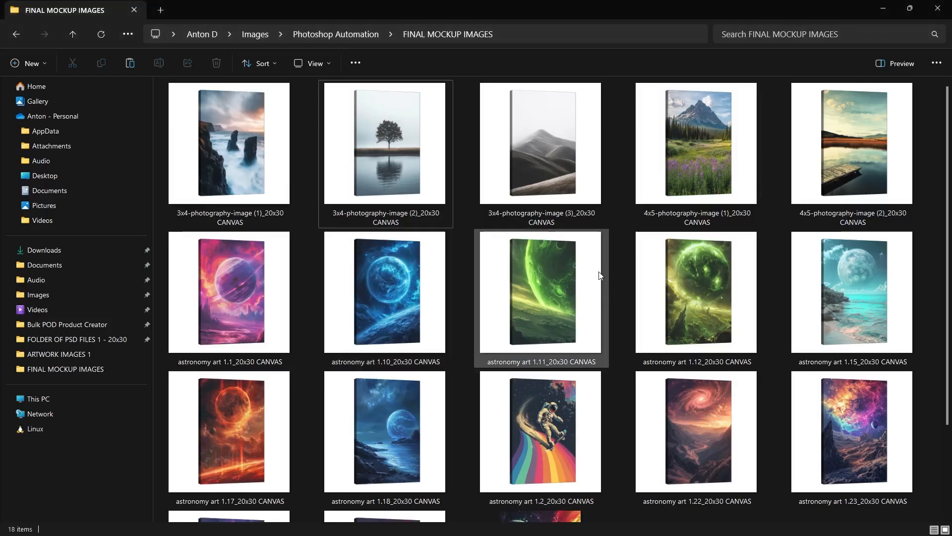
scroll(665, 174, down, 2)
Dismiss the batch's completion message in Photoshop and look through all the mockups in FINAL MOCKUP IMAGES
key(alt+Tab)
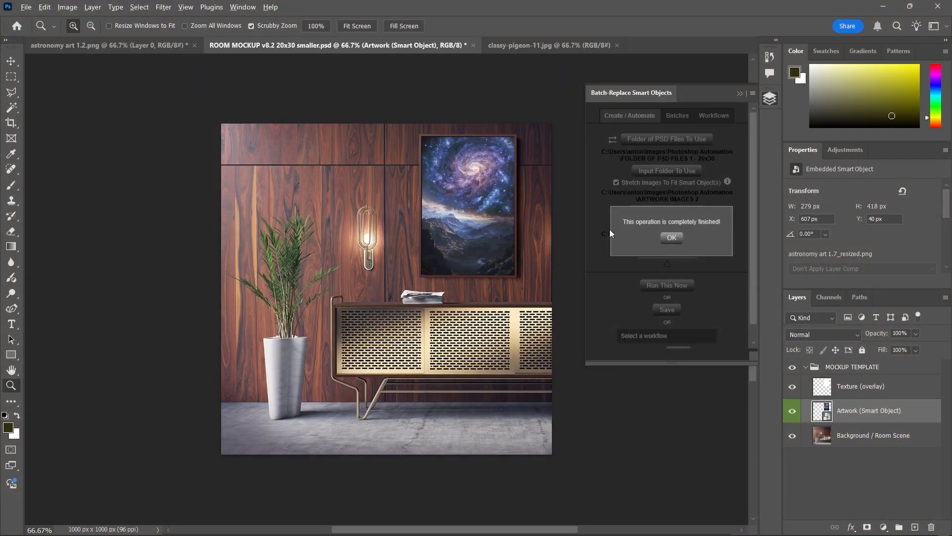
click(671, 238)
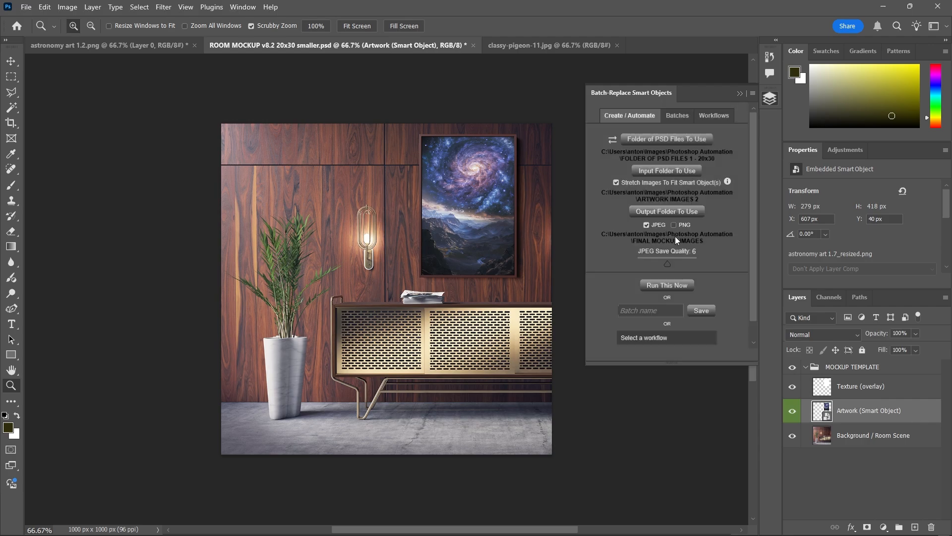
key(alt+Tab)
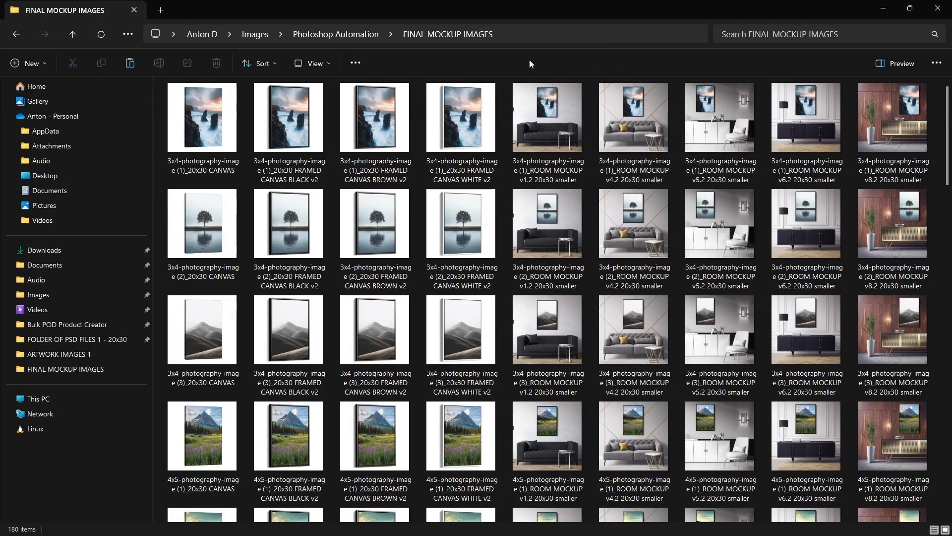
scroll(745, 159, down, 15)
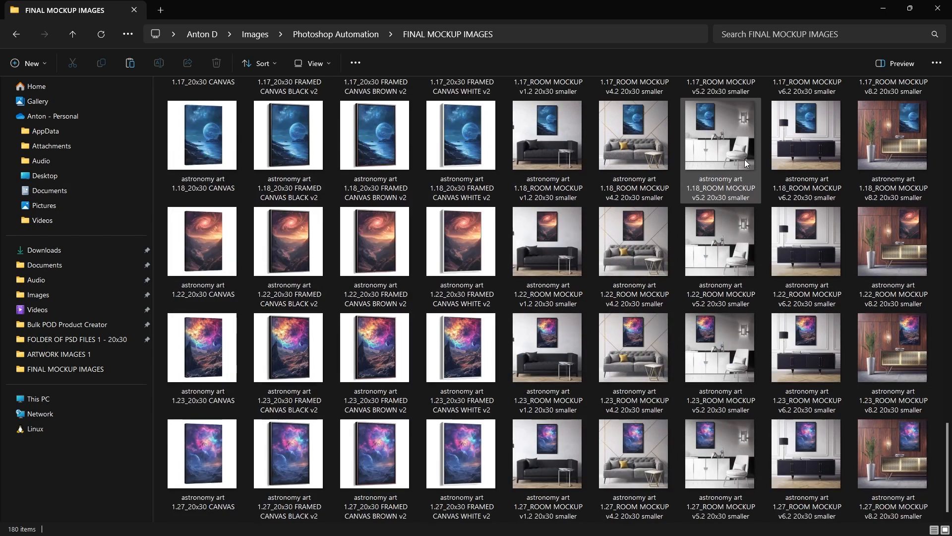
scroll(674, 314, up, 15)
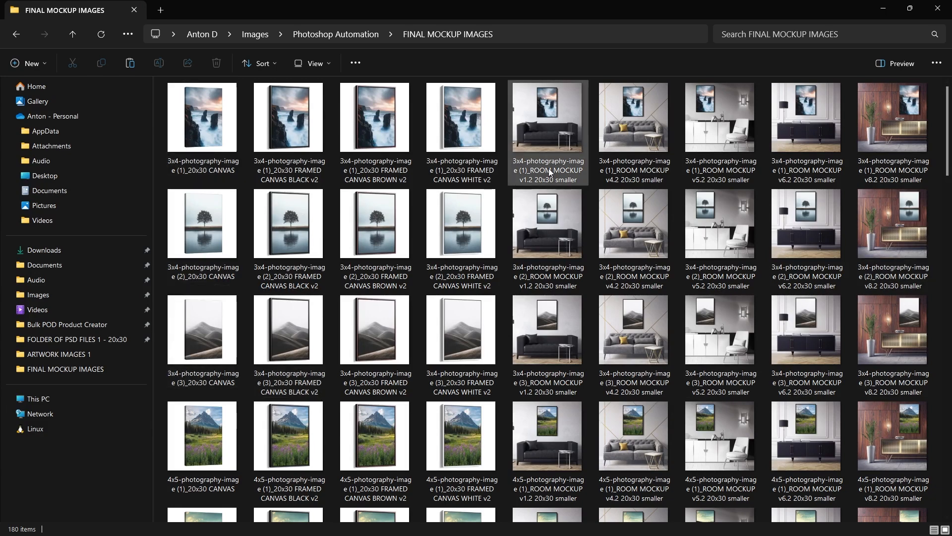
scroll(549, 171, down, 15)
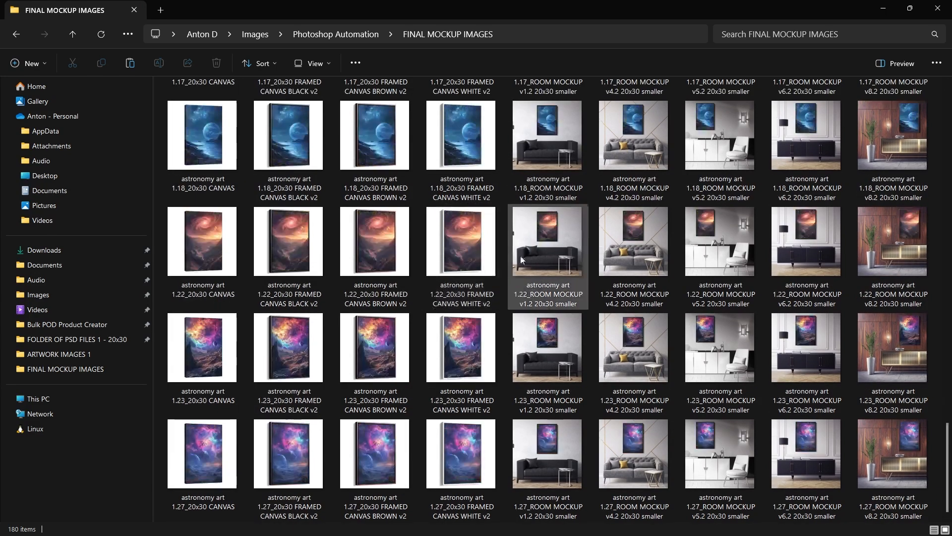
Select the full mockup set of astronomy art 1.27 and that of 1.23 to review them, and return to Photoshop
click(213, 465)
shift+click(894, 466)
drag(545, 463, 465, 461)
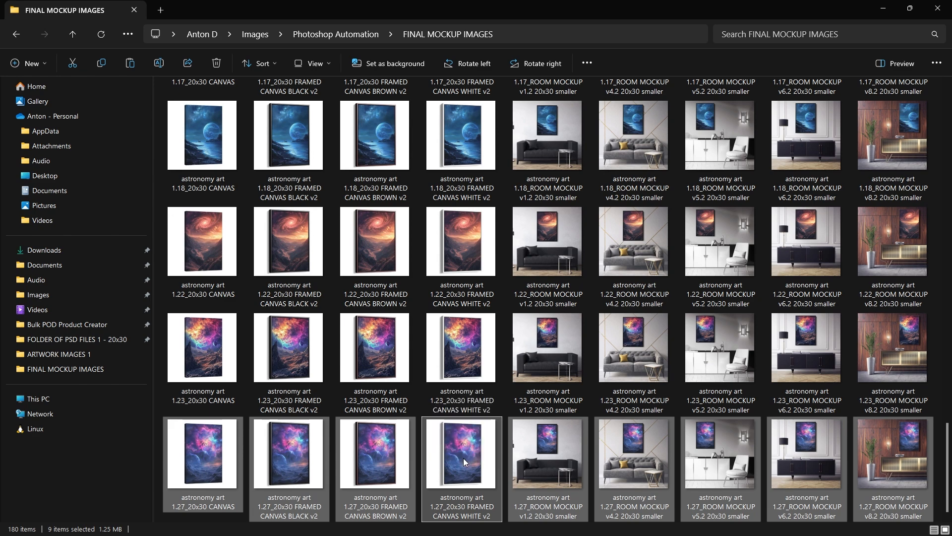
click(206, 350)
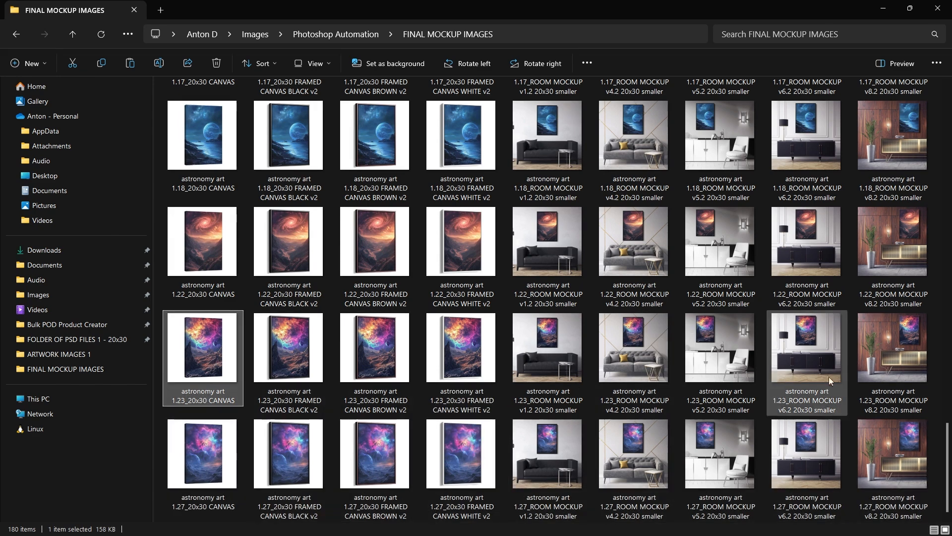
shift+click(909, 354)
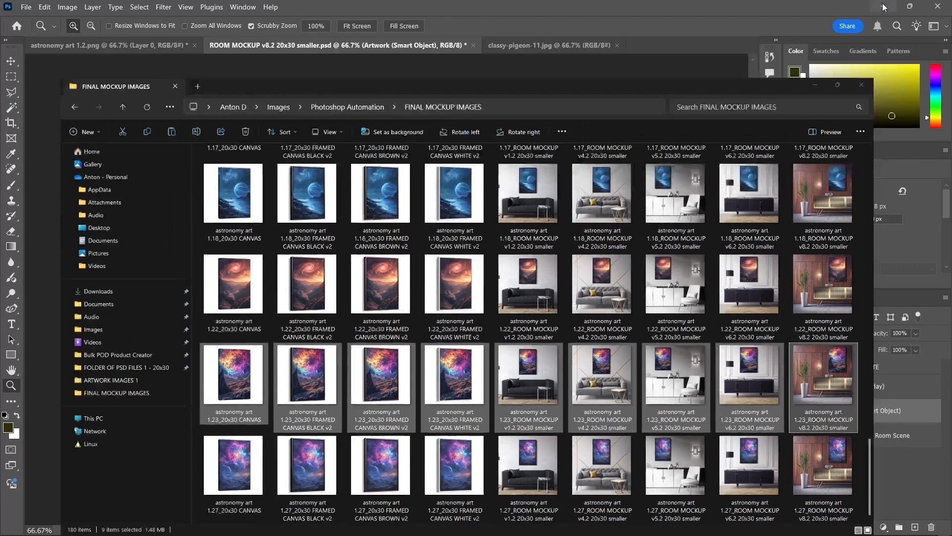
click(883, 8)
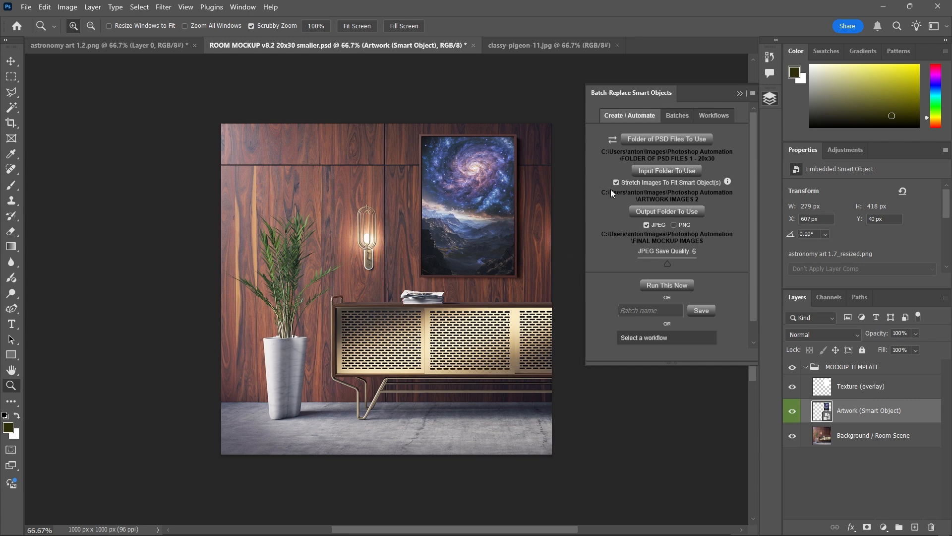
Enlarge the thumbnails in FINAL MOCKUP IMAGES and browse the finished photography mockups more closely
key(alt+Tab)
scroll(311, 256, up, 10)
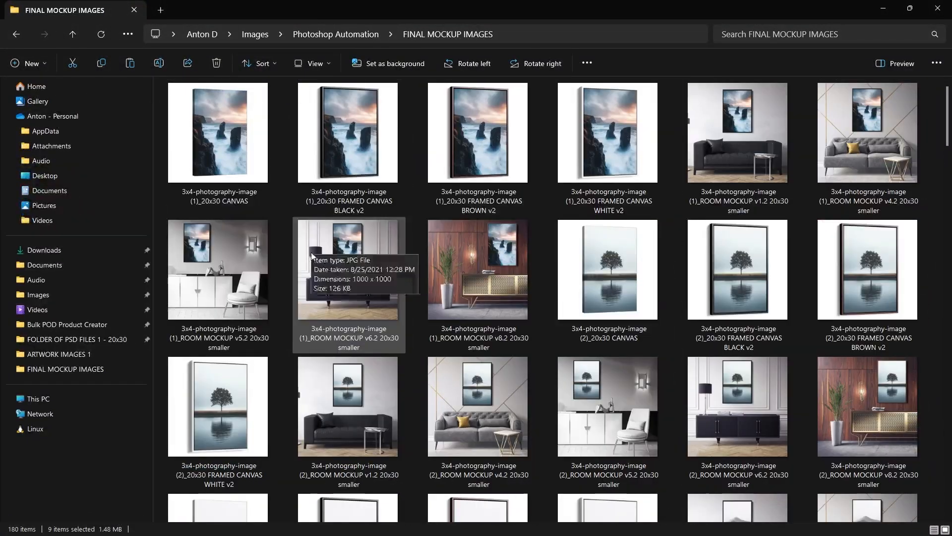
scroll(311, 256, up, 1)
scroll(555, 221, down, 5)
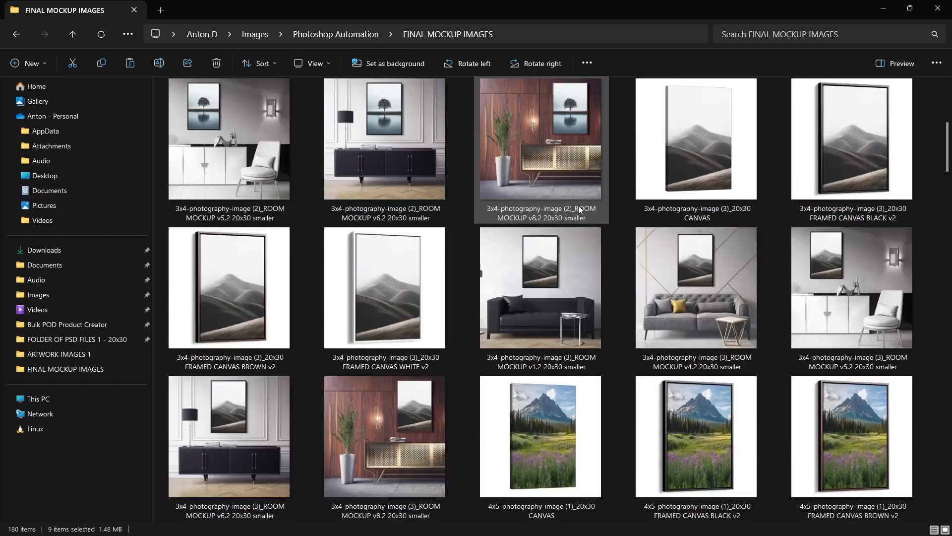
Open the ARTWORK IMAGES 2 folder and examine the source photography images, selecting 4x5-photography-image (1)
scroll(423, 294, down, 1)
scroll(420, 291, up, 1)
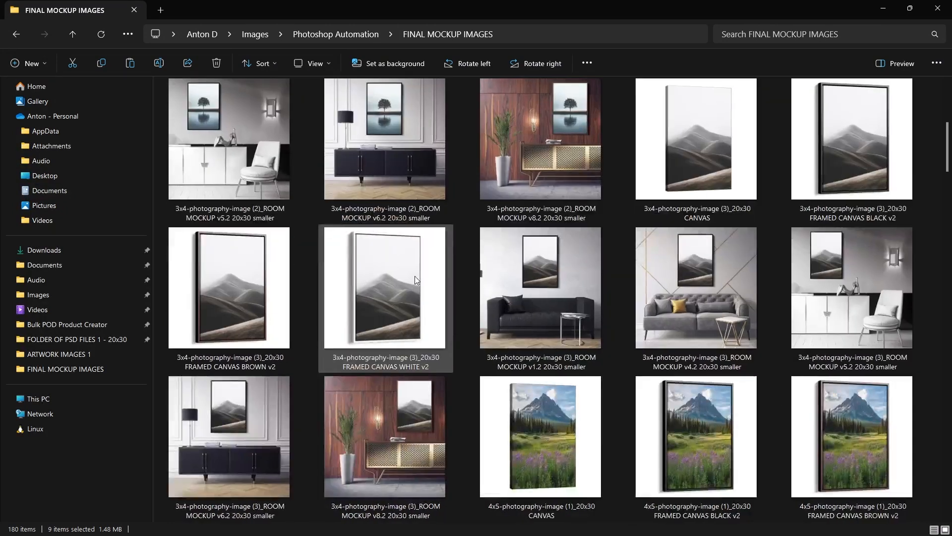
click(336, 34)
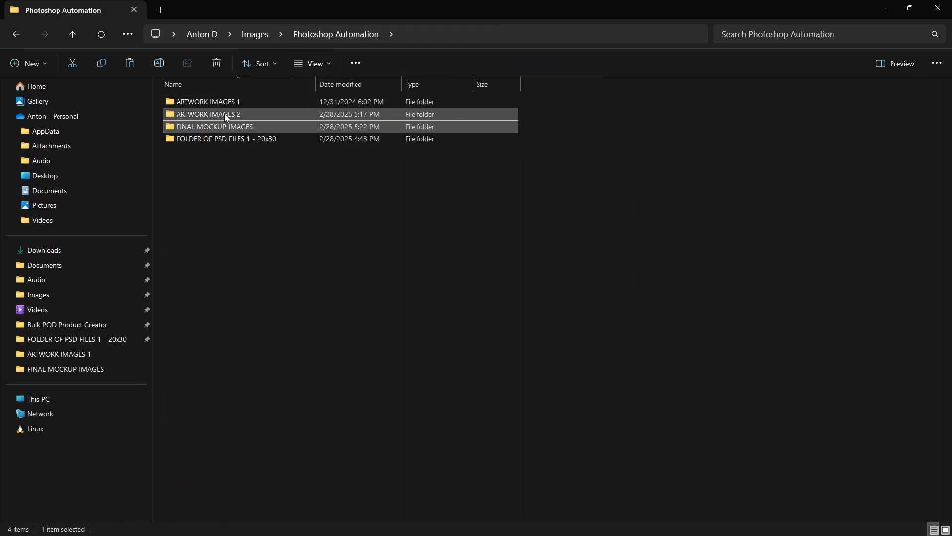
click(223, 112)
double_click(223, 113)
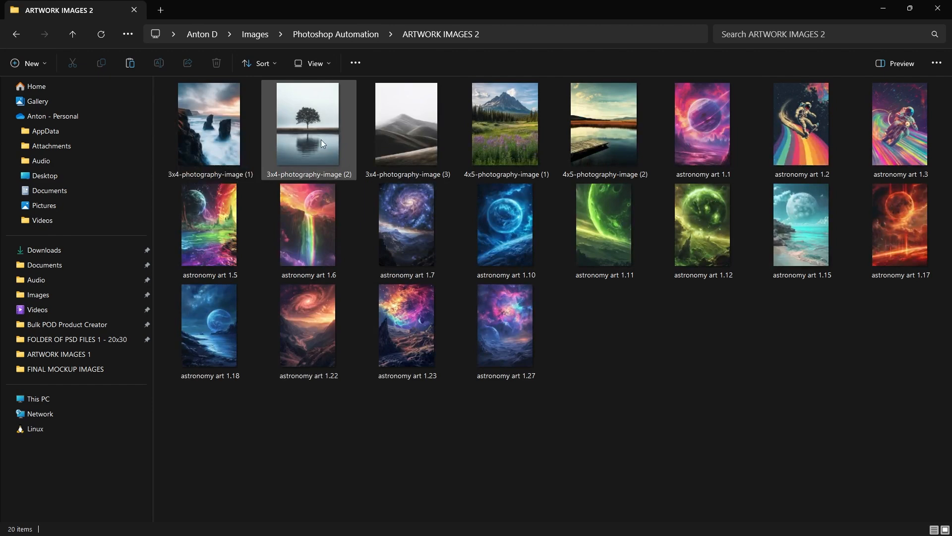
click(513, 135)
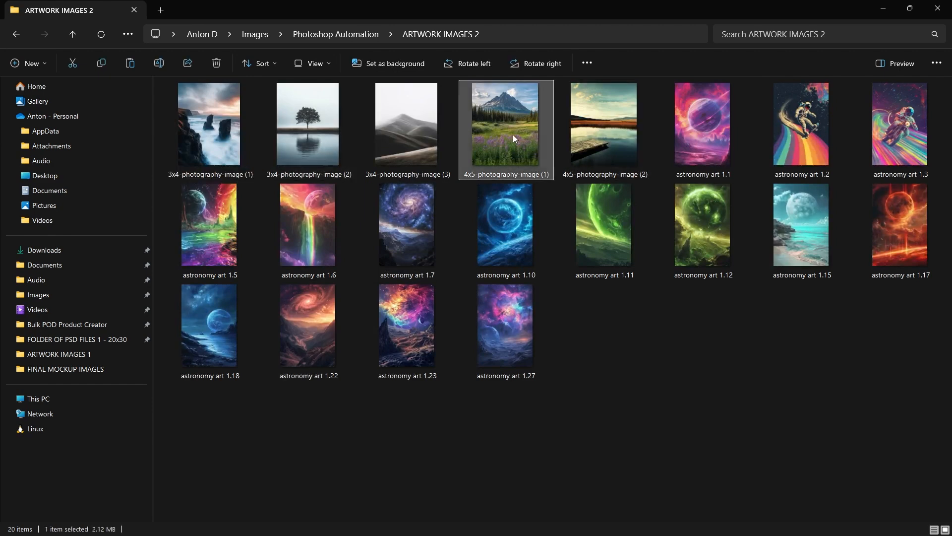
Return to the FINAL MOCKUP IMAGES folder and compare the photography mockups with their source artwork
click(338, 34)
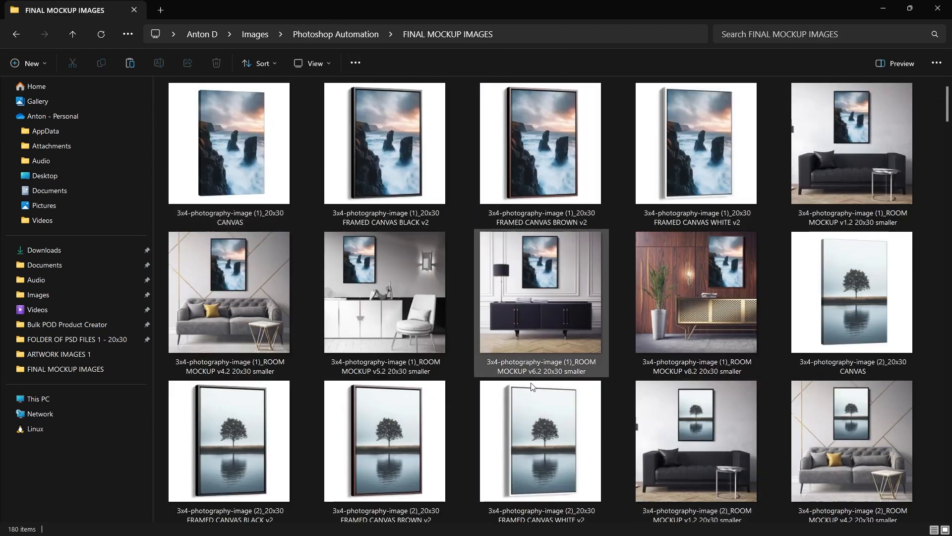
scroll(532, 384, down, 3)
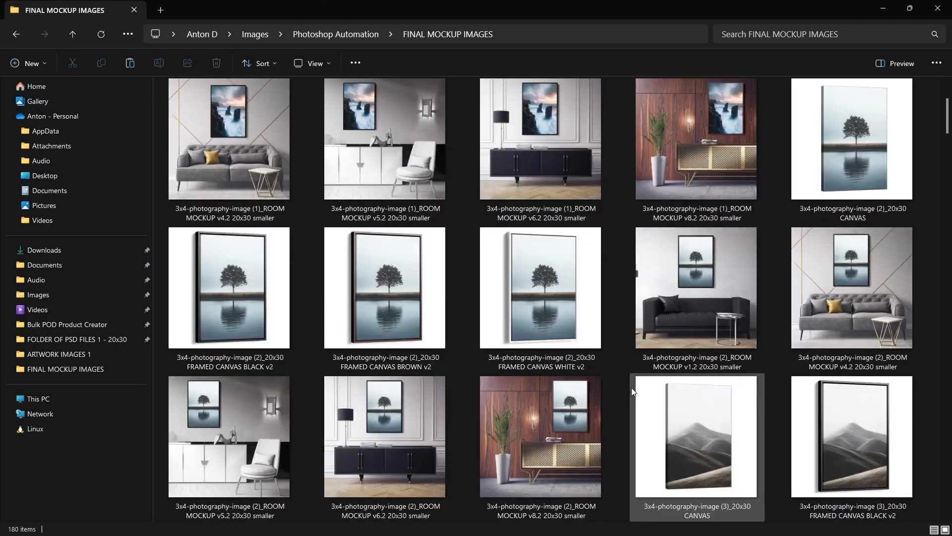
scroll(632, 387, down, 3)
Switch to Photoshop and try replacing the Artwork smart object's contents with 4x5-photography-image (2) from ARTWORK IMAGES 2
key(alt+Tab)
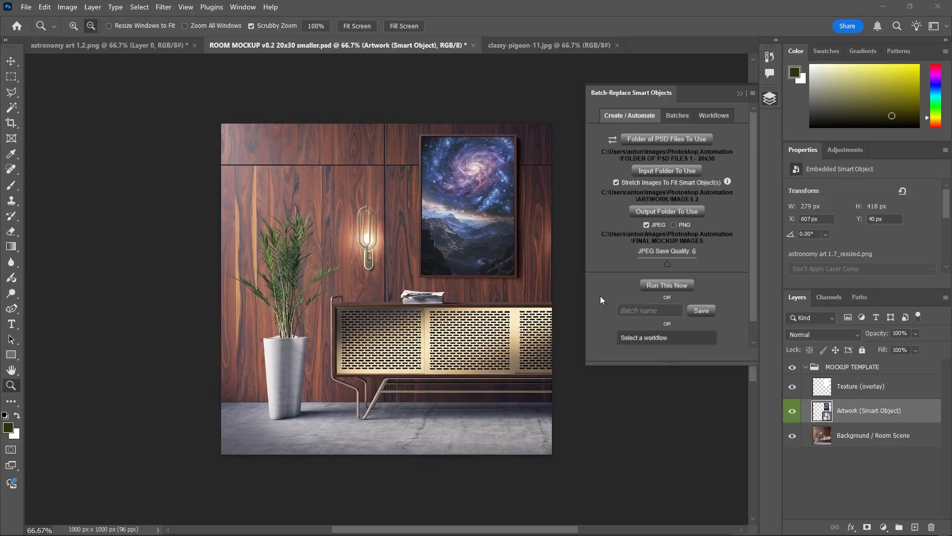
right_click(863, 423)
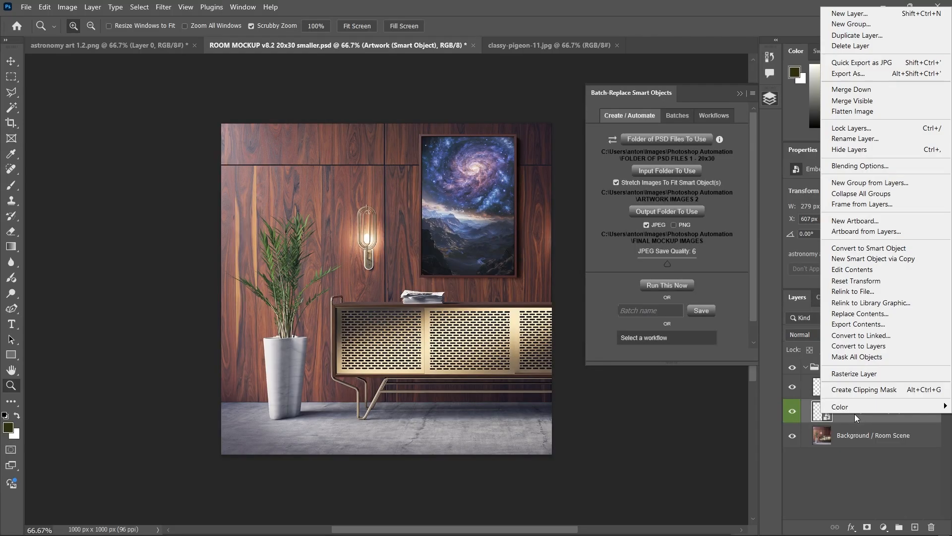
click(869, 314)
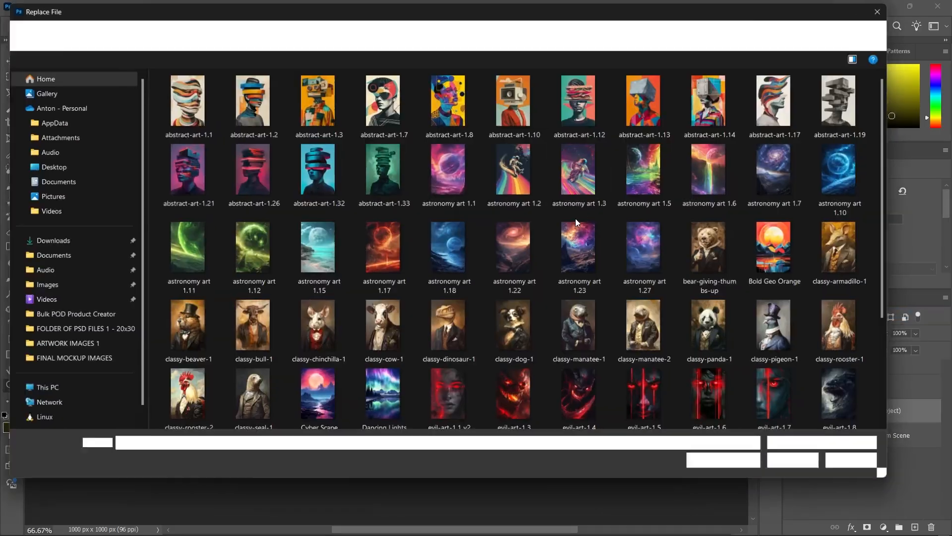
click(229, 32)
double_click(214, 106)
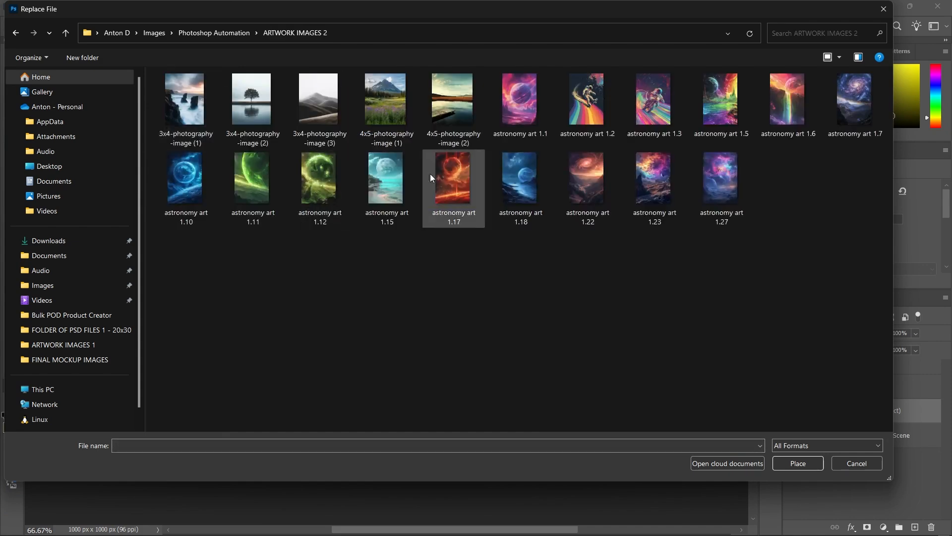
double_click(471, 98)
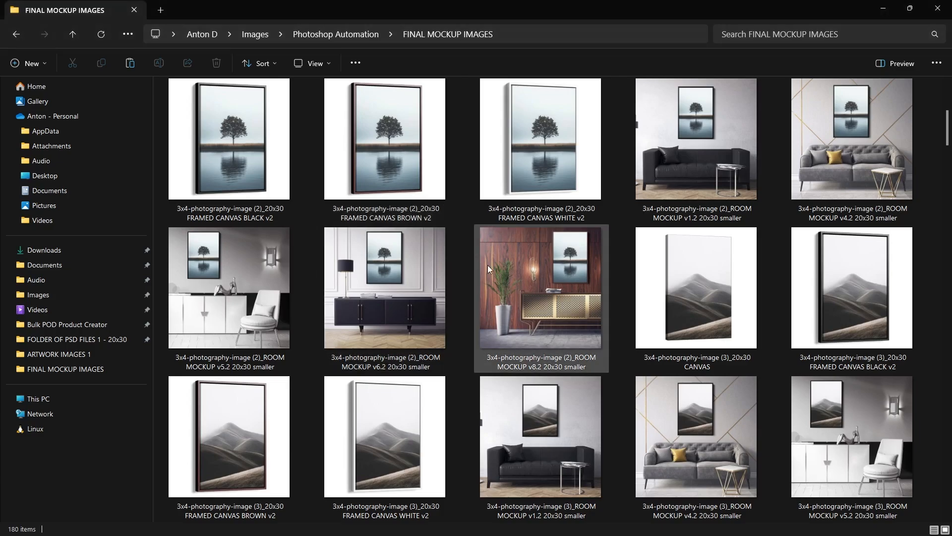
Review the finished mockups again, then examine the PSD templates in FOLDER OF PSD FILES 1 - 20x30
scroll(476, 283, up, 5)
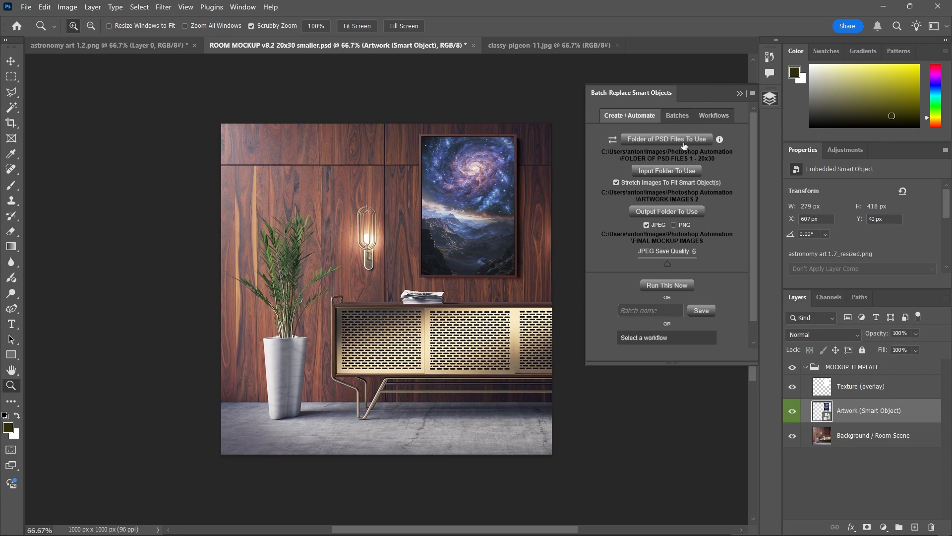
key(alt+Tab)
click(318, 33)
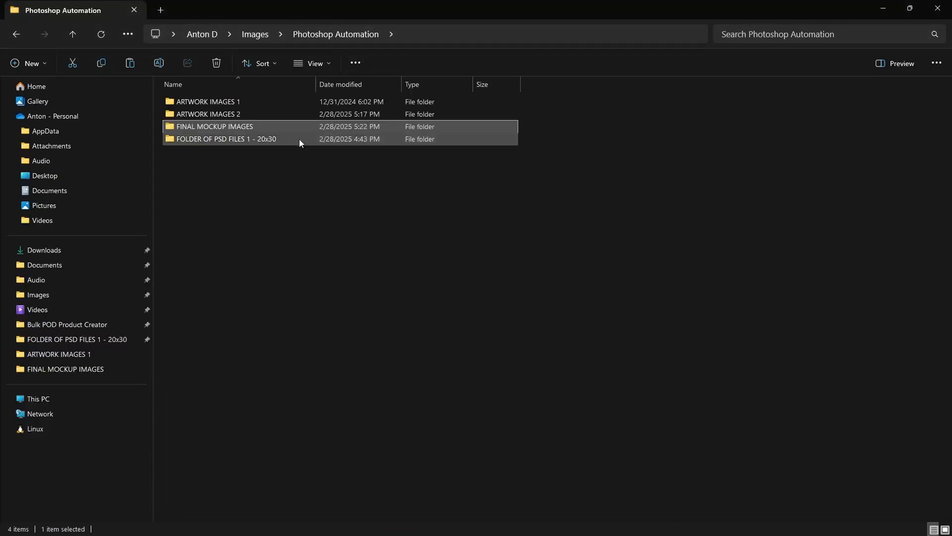
double_click(271, 138)
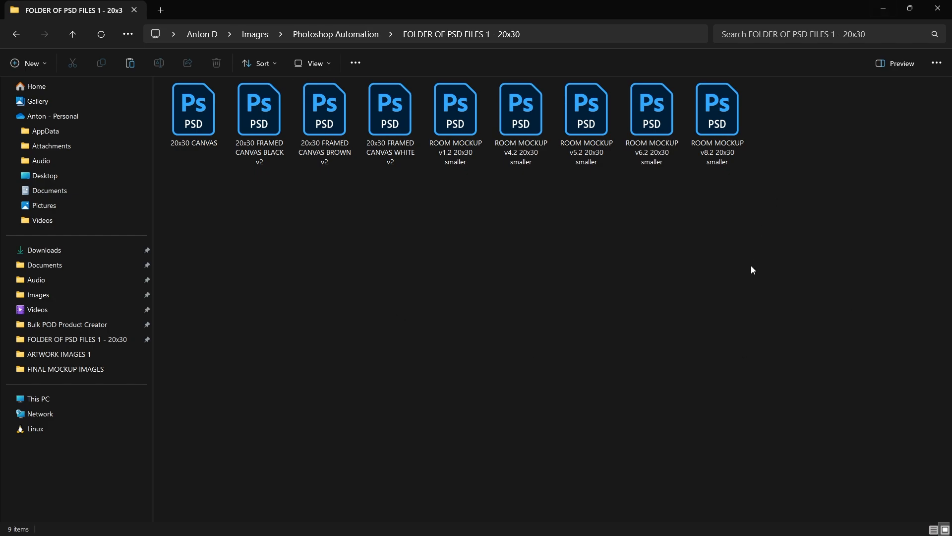
Return to Photoshop, make the Batch-Replace Smart Objects panel taller and check the available workflow choices
key(alt+Tab)
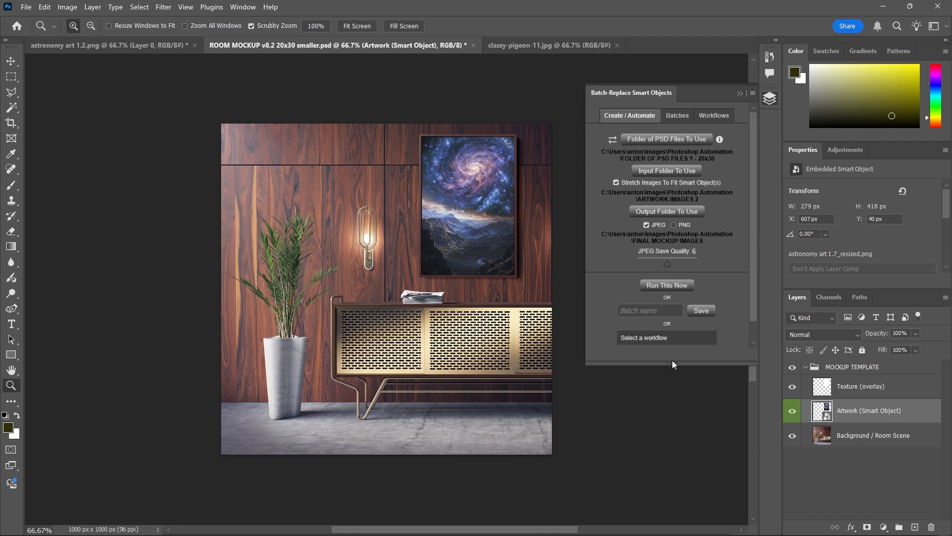
drag(672, 361, 691, 422)
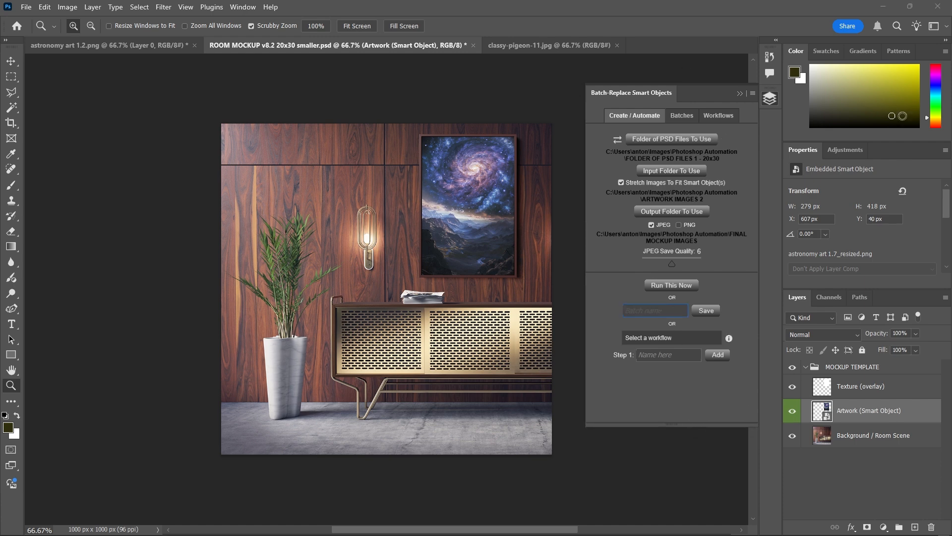
click(672, 340)
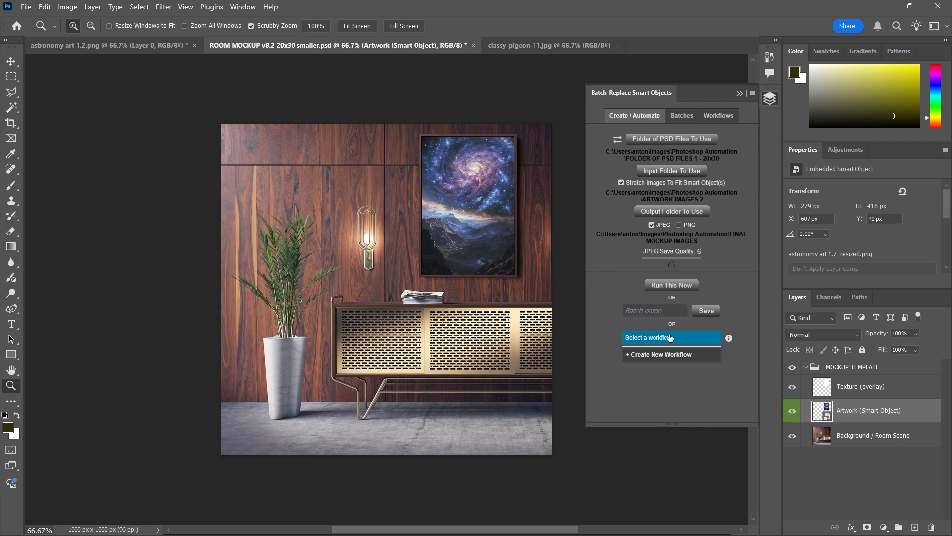
click(670, 339)
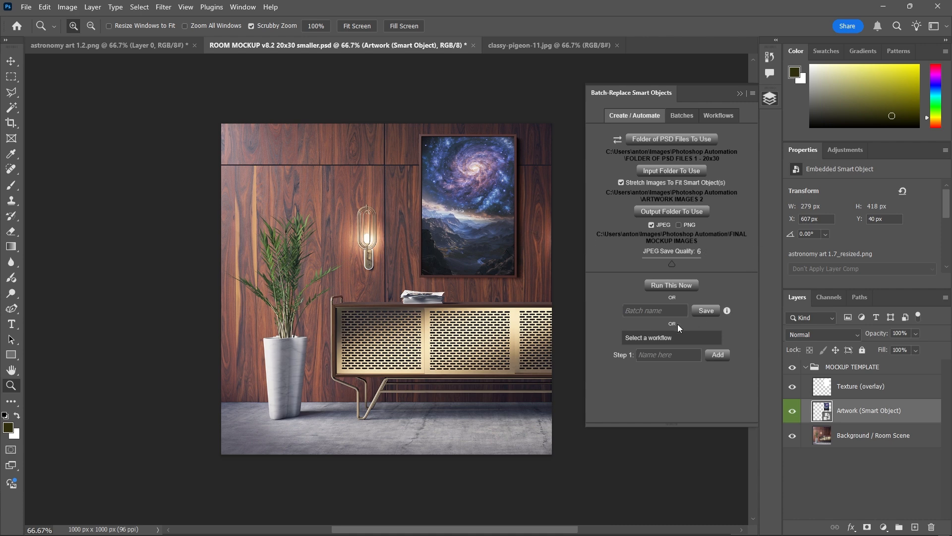
Save the current settings as a batch named "make my canvas mockups" and display the saved batches
click(684, 309)
text(my canvas mockups)
click(712, 304)
click(685, 115)
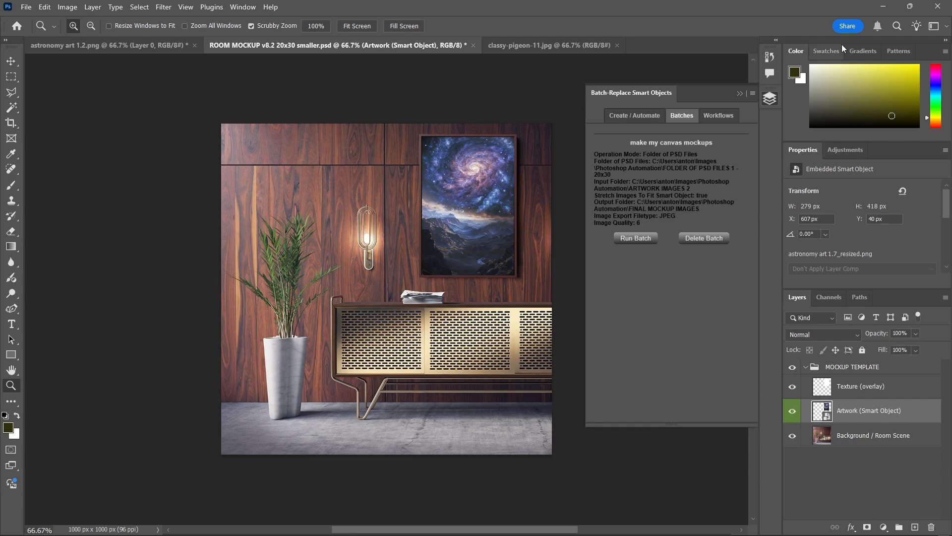
Try out the placeholder batch name "asdasdasd" in the batch creation form and recheck the saved batches
click(643, 118)
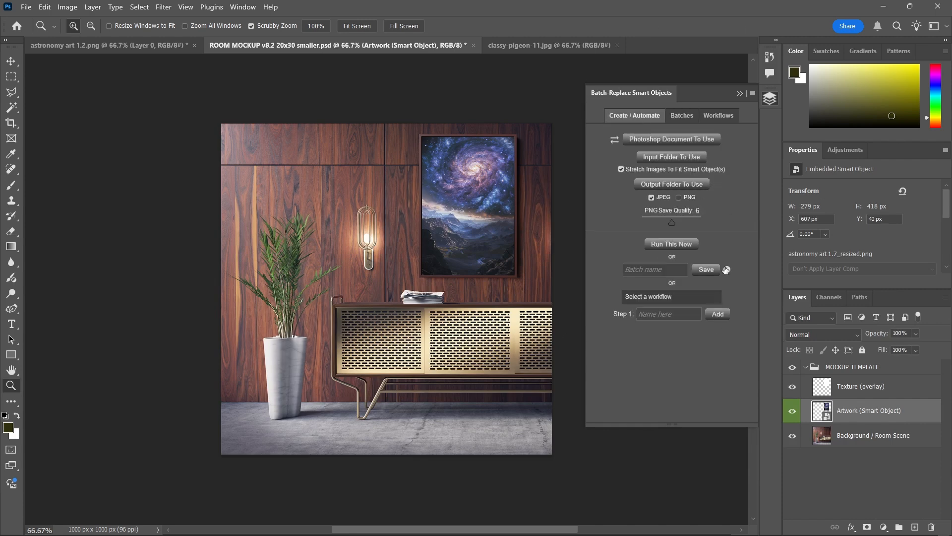
click(675, 270)
text(asdasdasd)
click(671, 115)
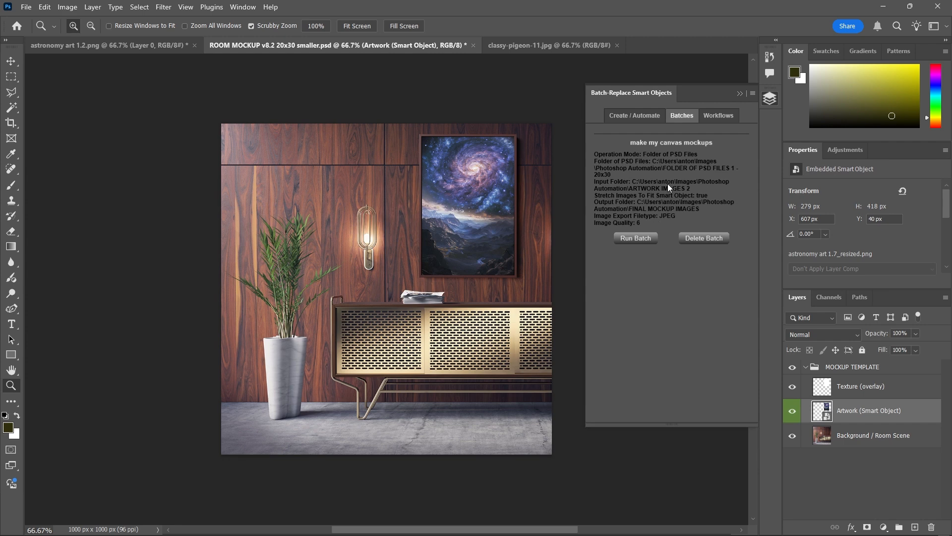
click(643, 117)
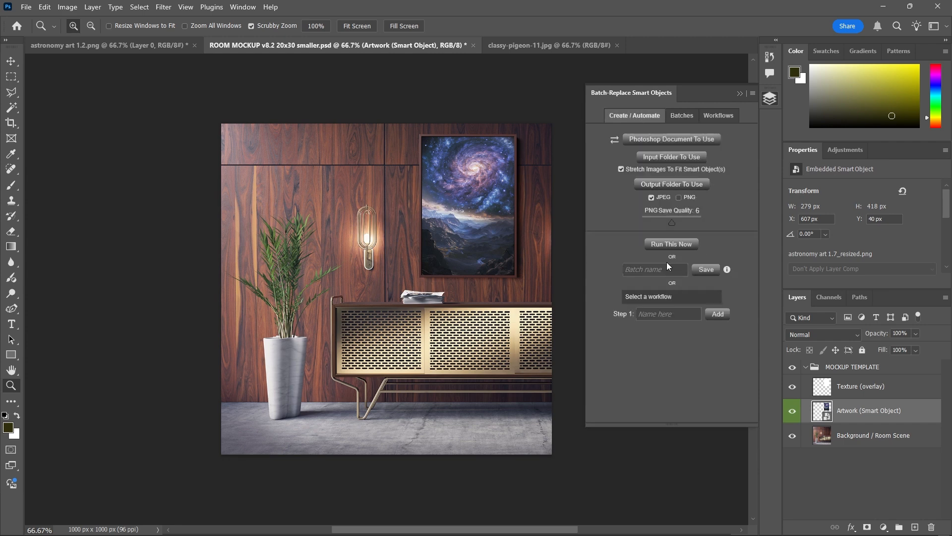
click(669, 299)
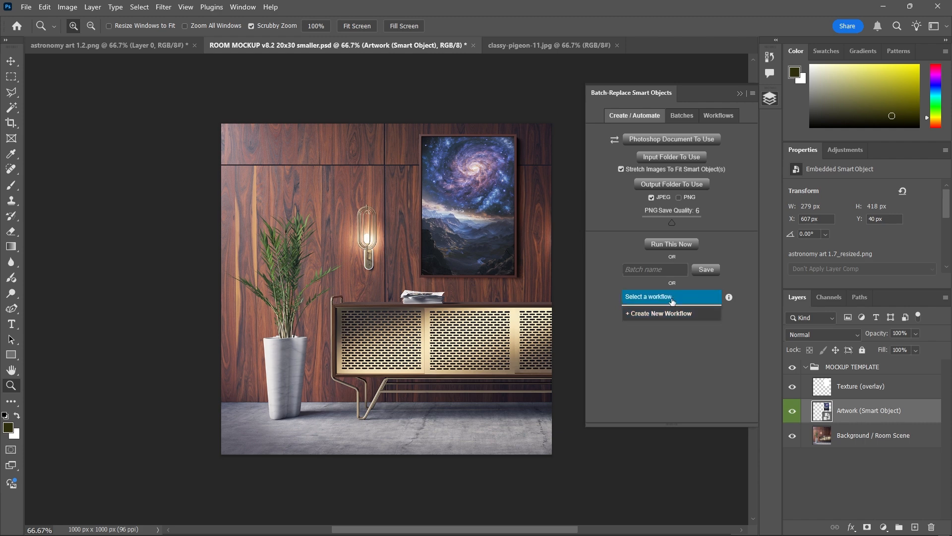
click(670, 315)
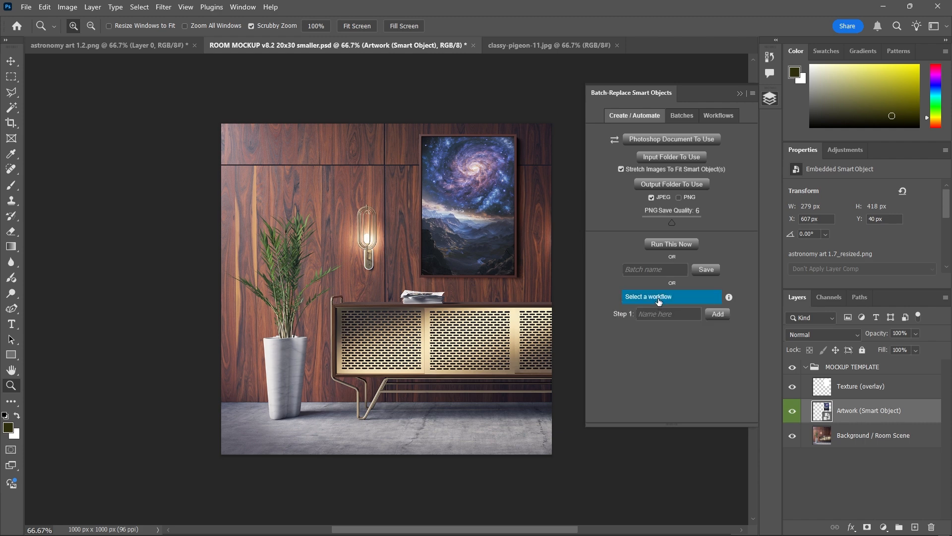
click(670, 299)
click(670, 299)
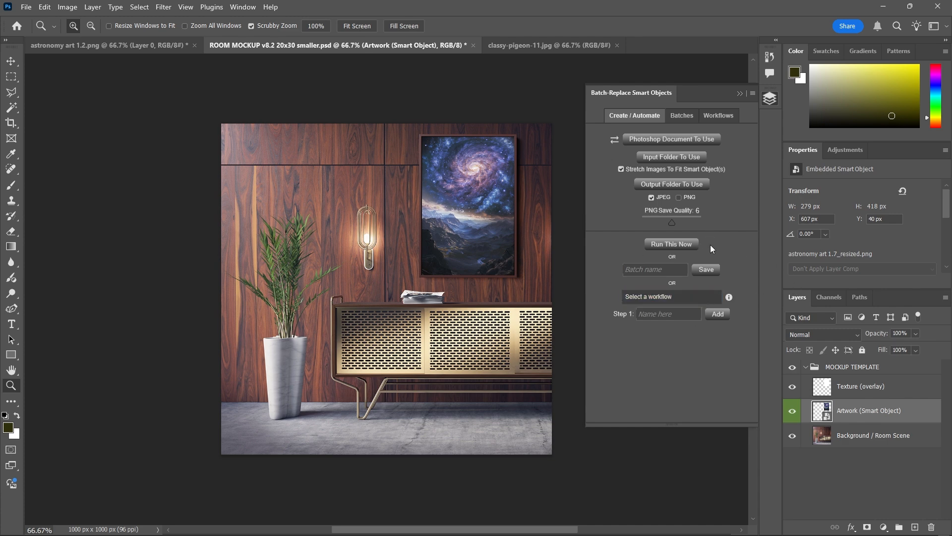
click(687, 300)
click(688, 298)
Create and save a new workflow named "make all of my mockups!"
click(660, 298)
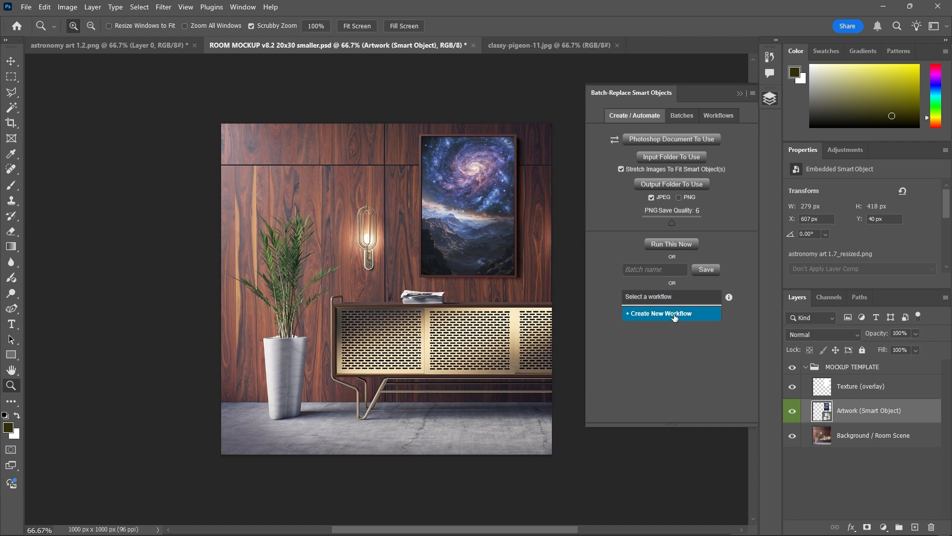
click(674, 316)
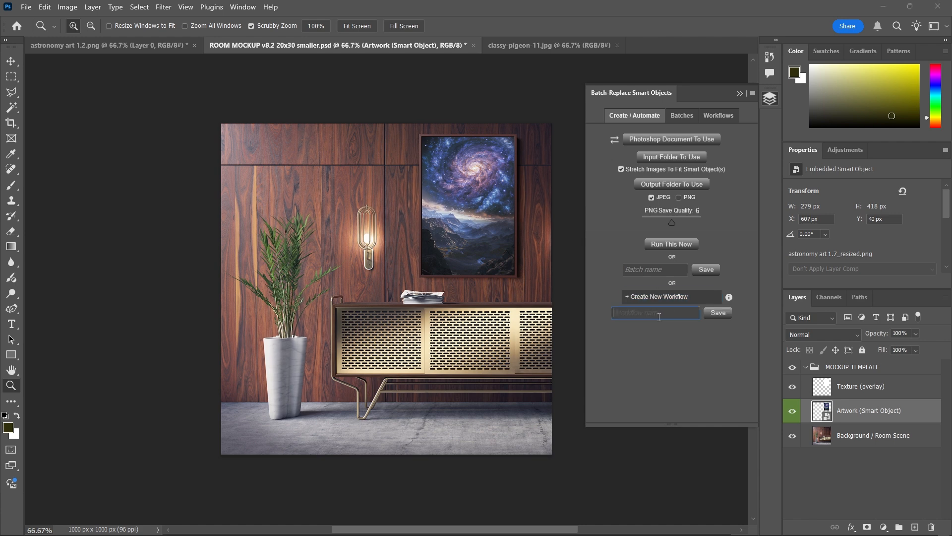
text(make all of my mockups!)
click(725, 316)
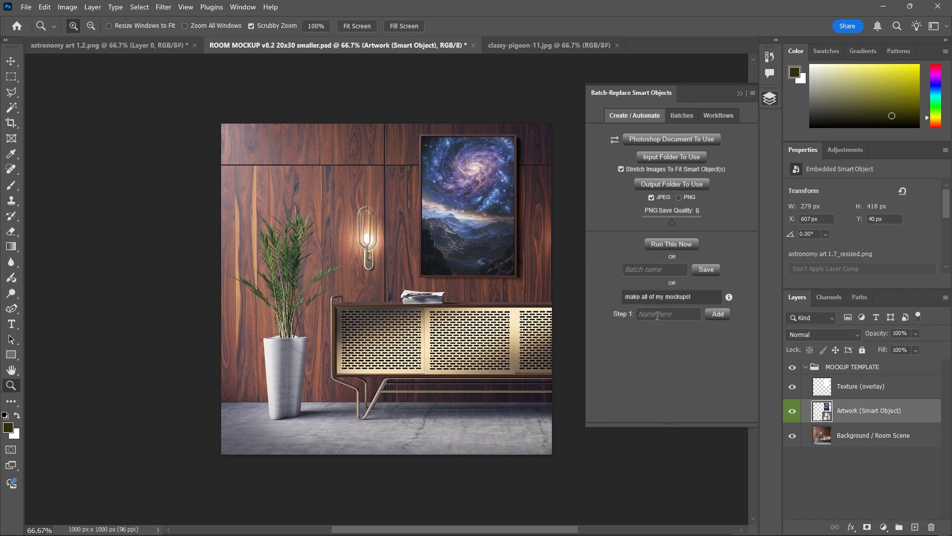
Use ROOM MOCKUP v1.2 20x30 smaller.psd as the Photoshop document and name the workflow's step 1 "room mockup 1"
click(672, 139)
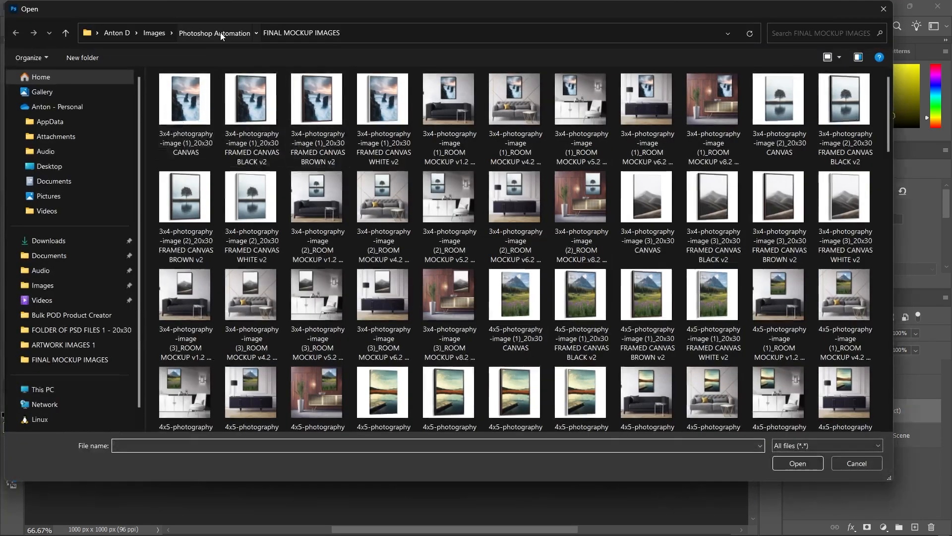
click(221, 33)
double_click(239, 133)
click(446, 119)
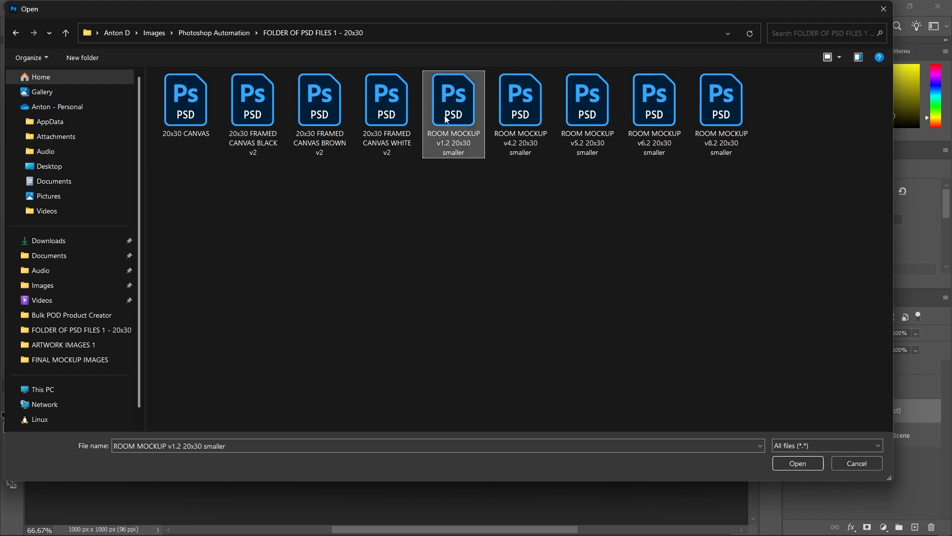
double_click(446, 119)
text(room mocup 1)
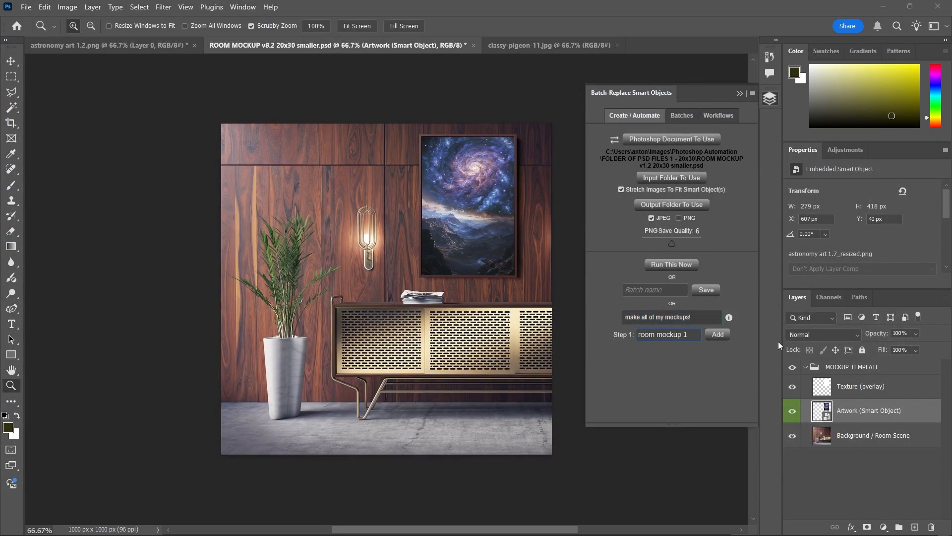
Set ARTWORK IMAGES 2 as the input folder for the workflow's first step
click(665, 179)
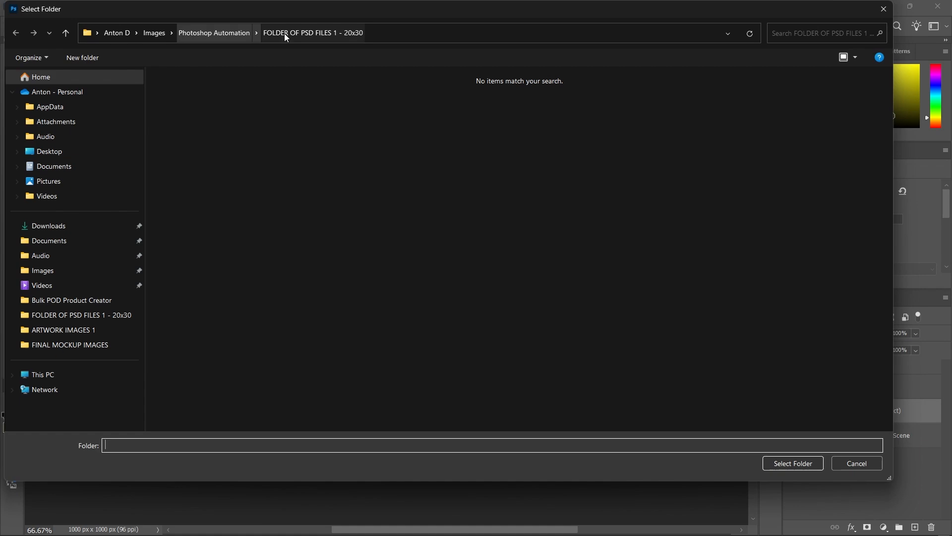
click(216, 32)
double_click(213, 103)
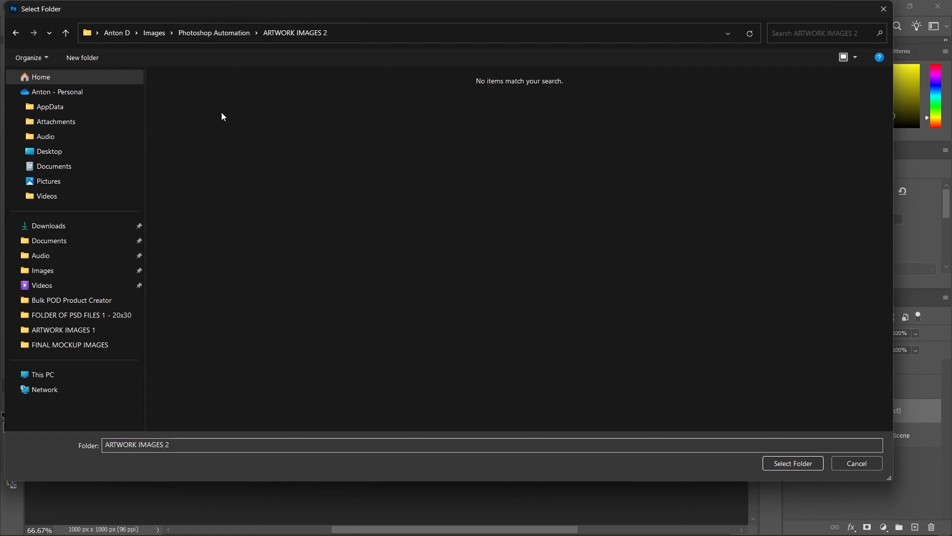
click(792, 463)
Set FINAL MOCKUP IMAGES as the output folder, set the PNG save quality to 3, and add "room mockup 1" to the workflow
click(672, 218)
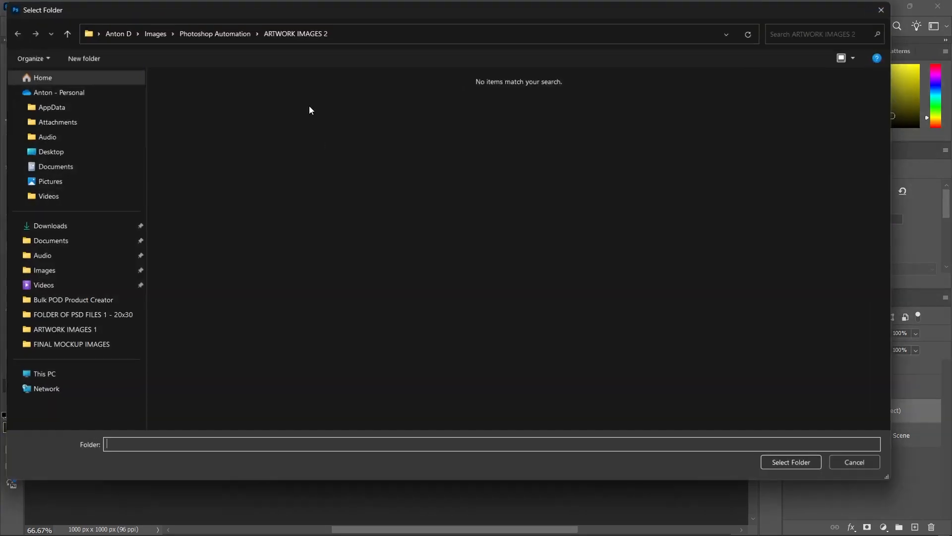
click(216, 34)
double_click(233, 119)
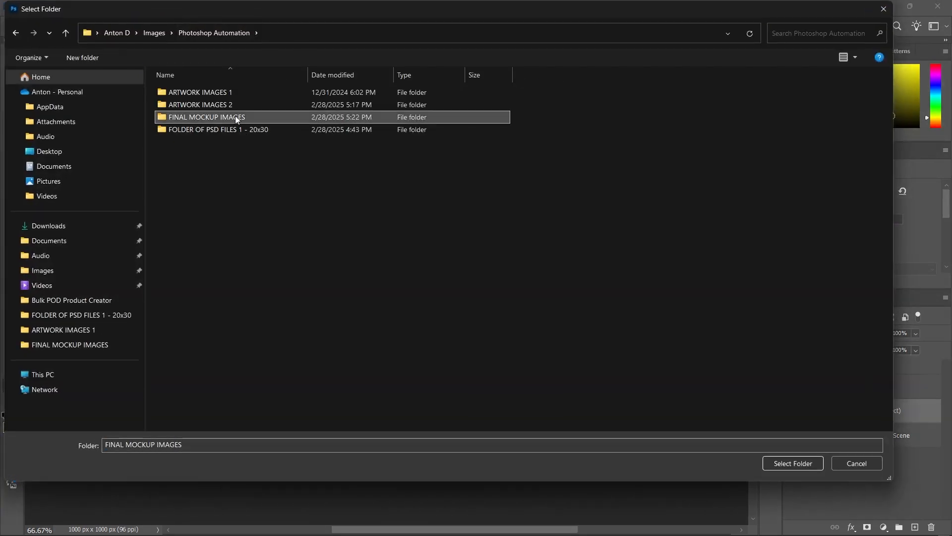
click(781, 462)
drag(666, 269, 656, 271)
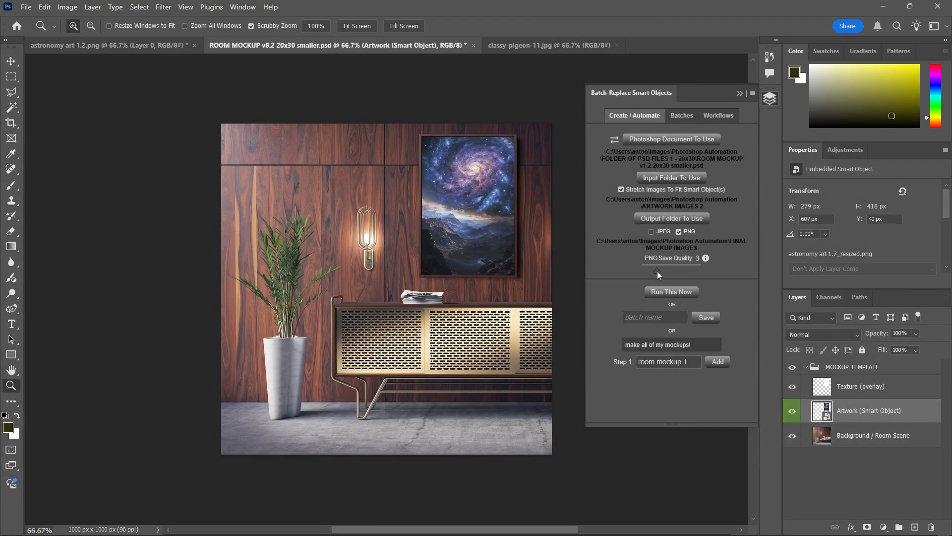
click(716, 361)
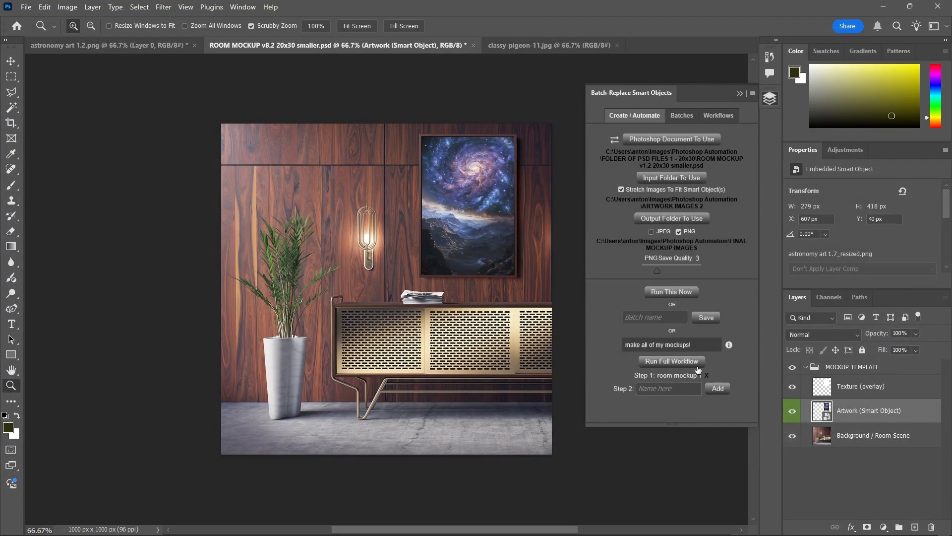
Use 20x30 FRAMED CANVAS BROWN v2.psd as the Photoshop document and name the workflow's step 2 "client 2 mockups"
click(691, 135)
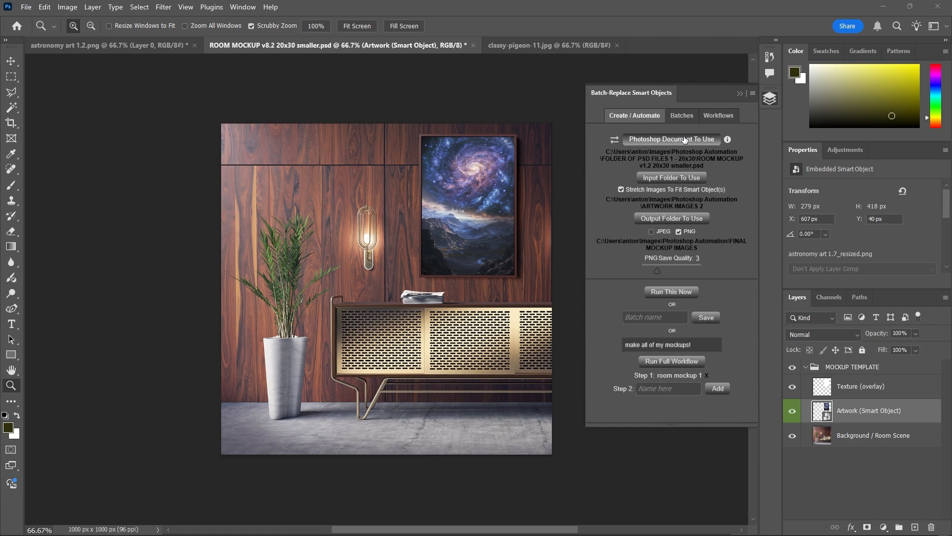
click(214, 33)
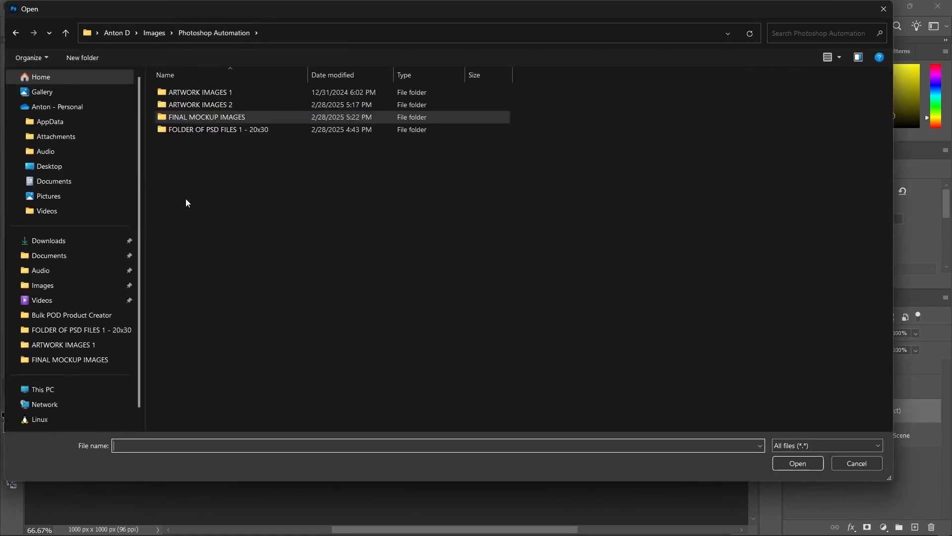
double_click(207, 129)
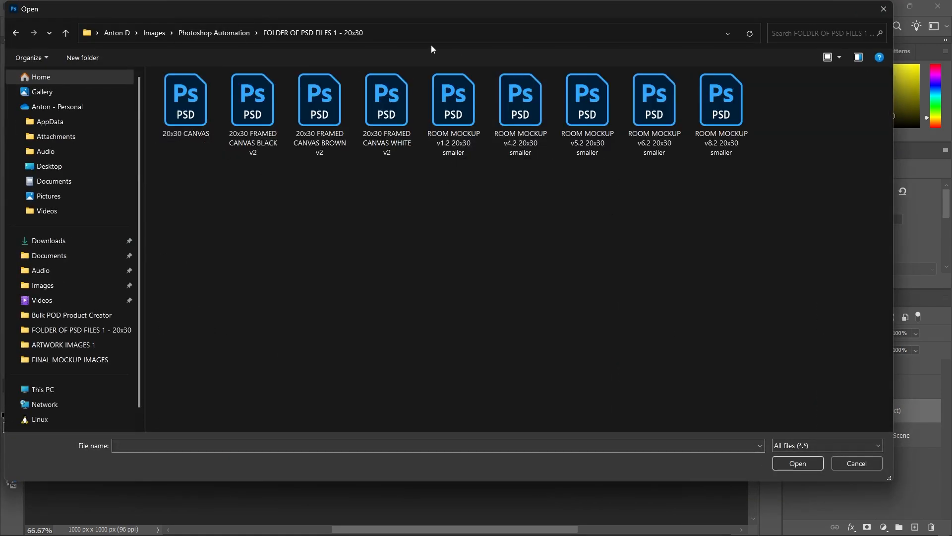
double_click(348, 124)
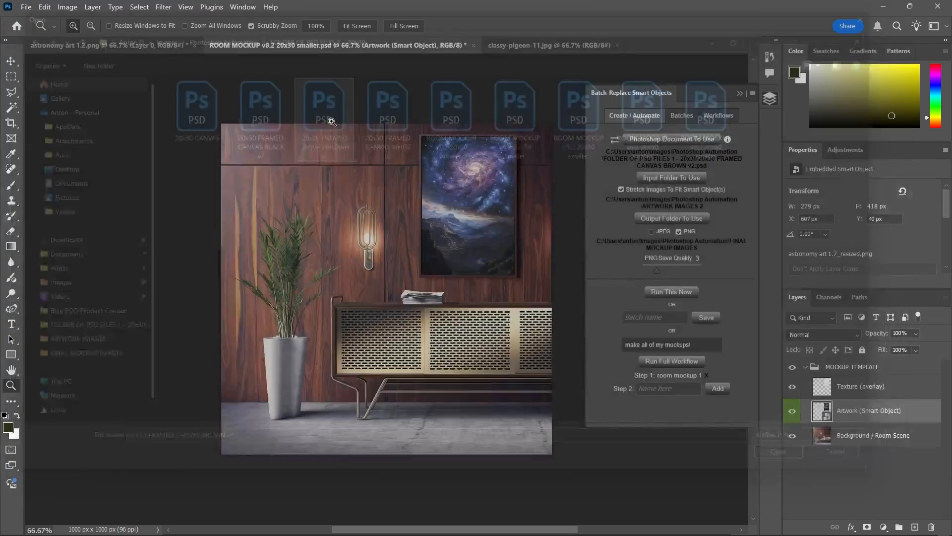
click(680, 388)
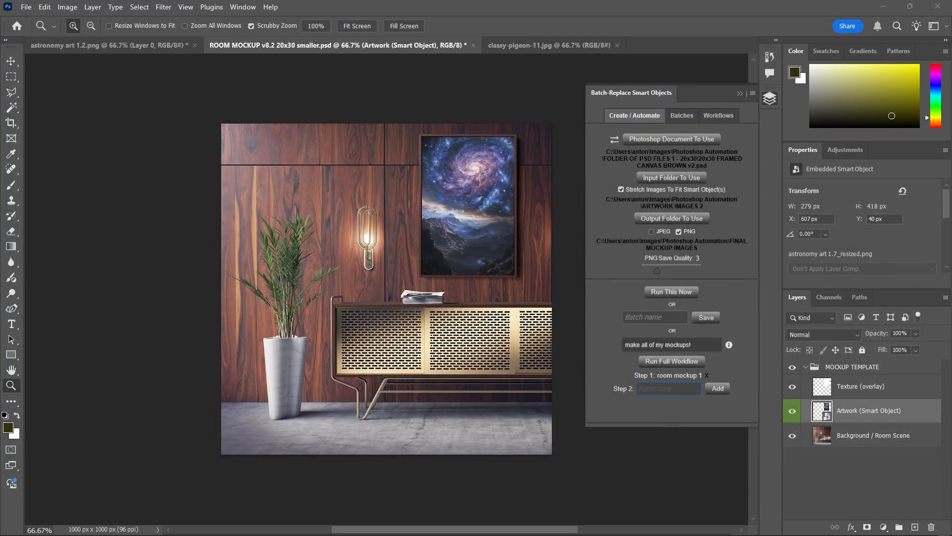
text(client 2 mockups)
Set ARTWORK IMAGES 1 as the input folder and add "client 2 mockups" to the workflow with JPEG export
click(699, 177)
click(233, 33)
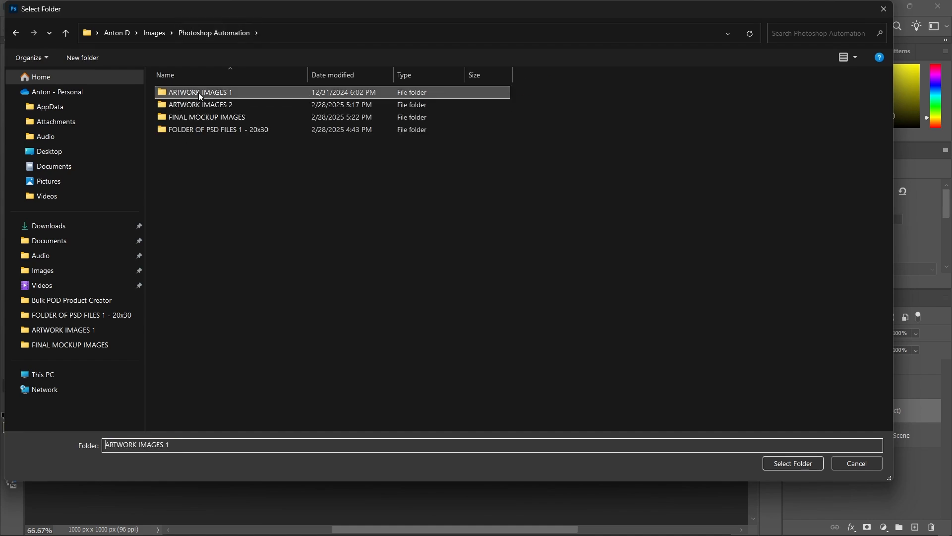
double_click(171, 93)
click(793, 463)
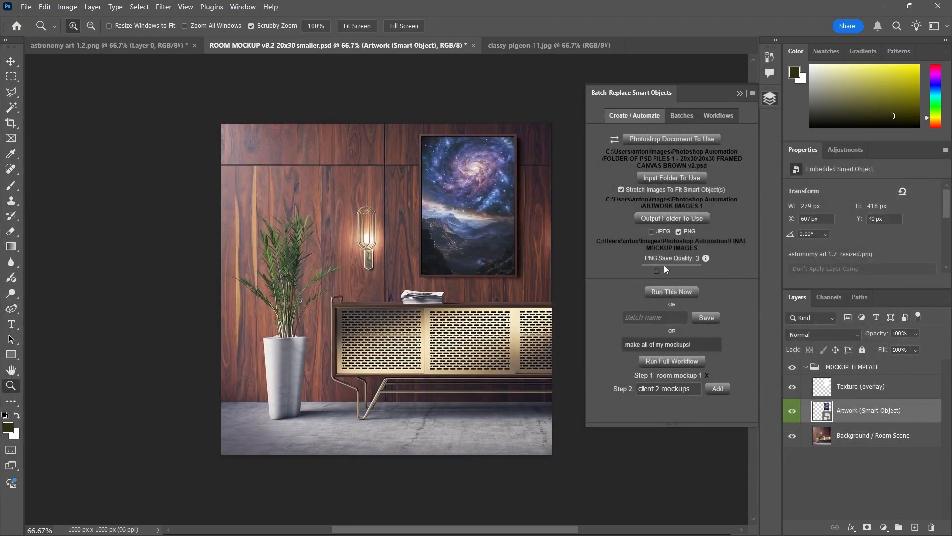
click(717, 388)
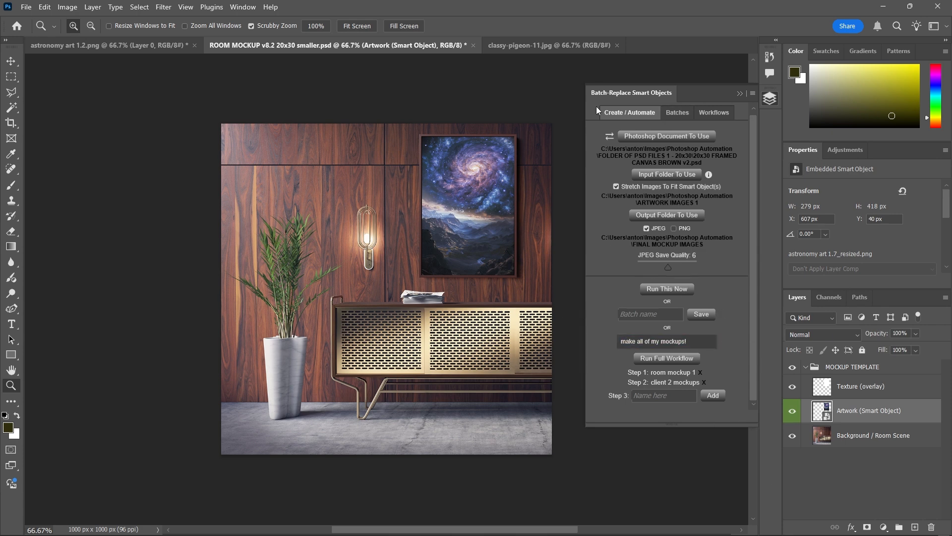
Look at the folder-of-PSD-files mode and review the steps saved in the "make all of my mockups!" workflow
click(609, 136)
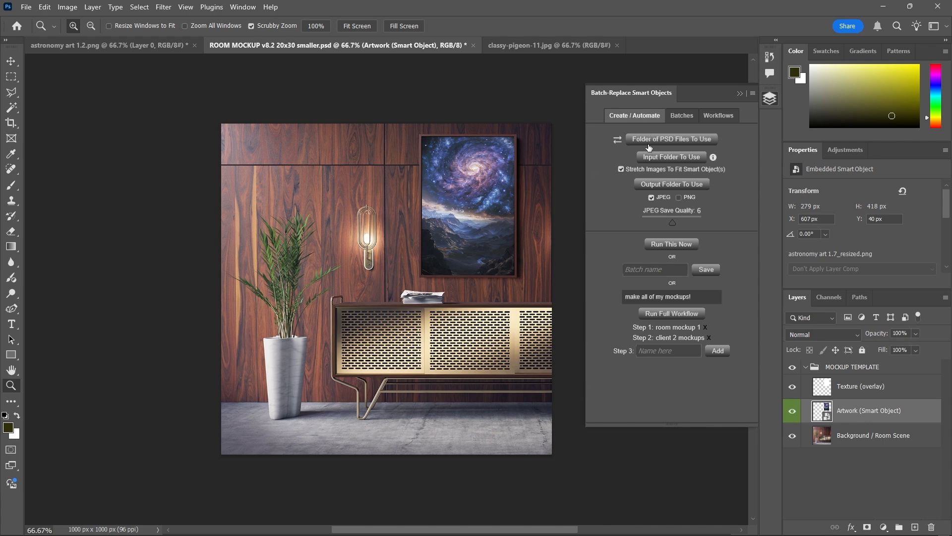
click(720, 119)
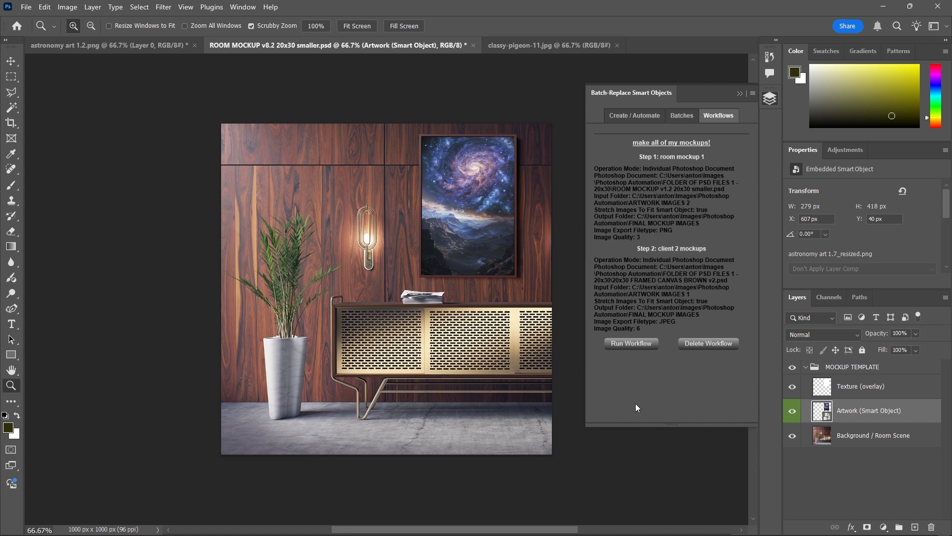
click(644, 345)
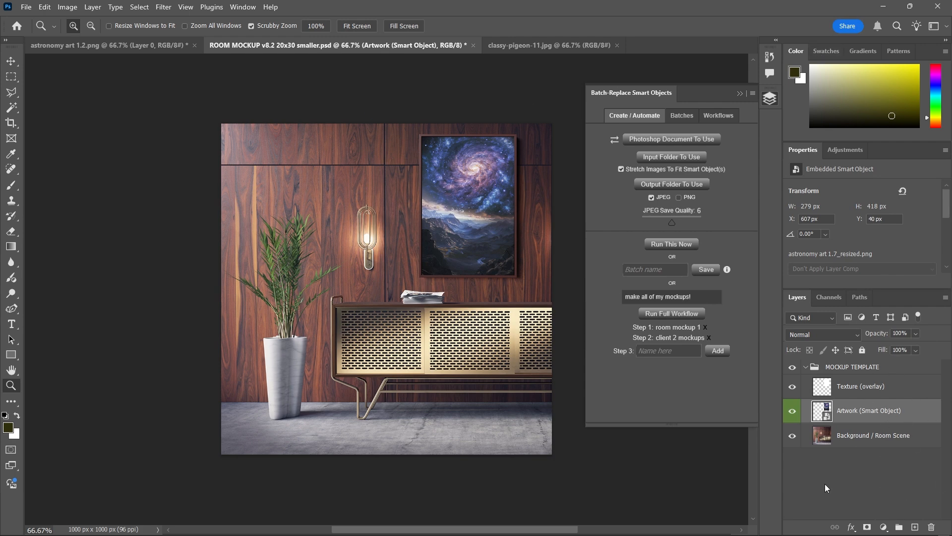
Examine the room mockup's MOCKUP TEMPLATE group and its texture, artwork and background layers
click(805, 368)
click(805, 368)
click(850, 410)
click(856, 392)
click(864, 441)
click(864, 412)
Open 20x30 FRAMED CANVAS WHITE v2.psd from the FOLDER OF PSD FILES 1 - 20x30 folder
key(ctrl+o)
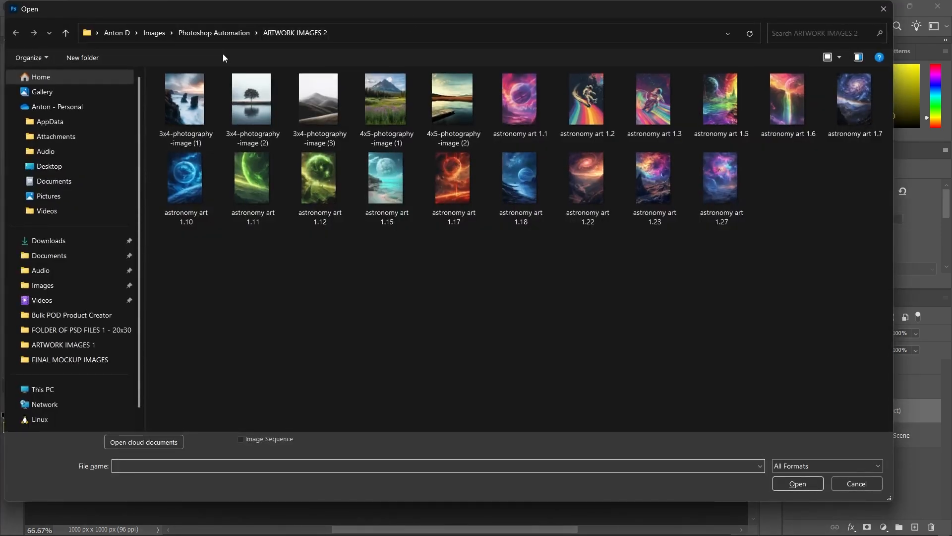
click(218, 33)
double_click(224, 127)
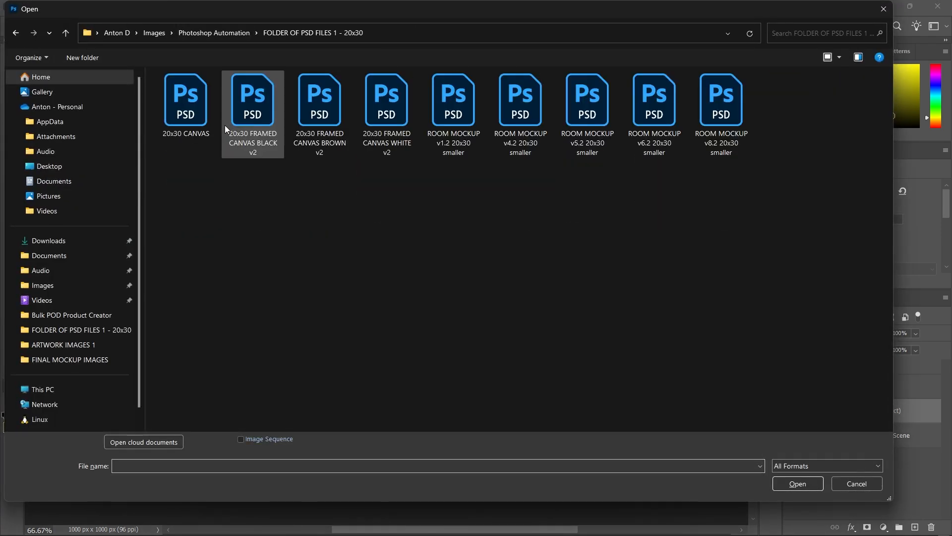
double_click(369, 121)
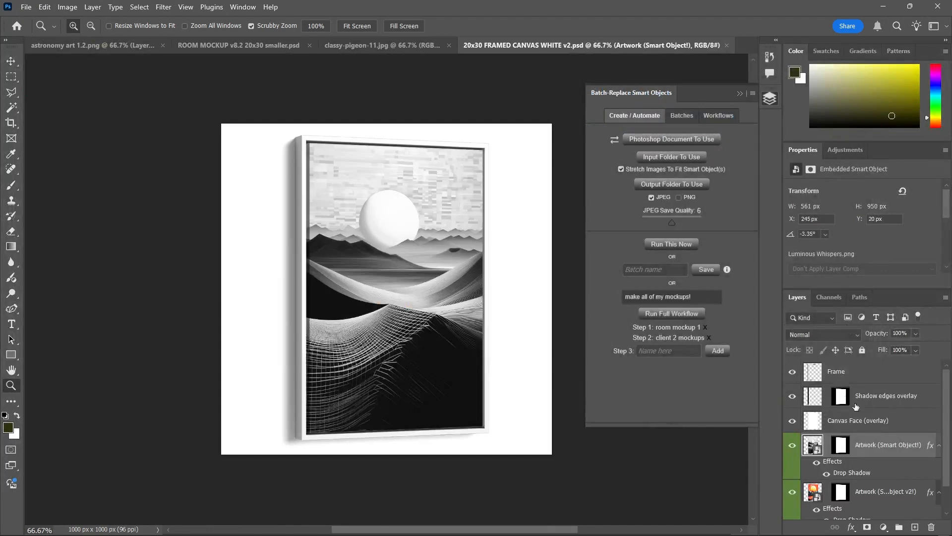
Examine the canvas mockup's layer stack, selecting the Frame layer and the Artwork (Smart Object!) layer
scroll(874, 457, down, 1)
scroll(875, 457, up, 1)
click(866, 373)
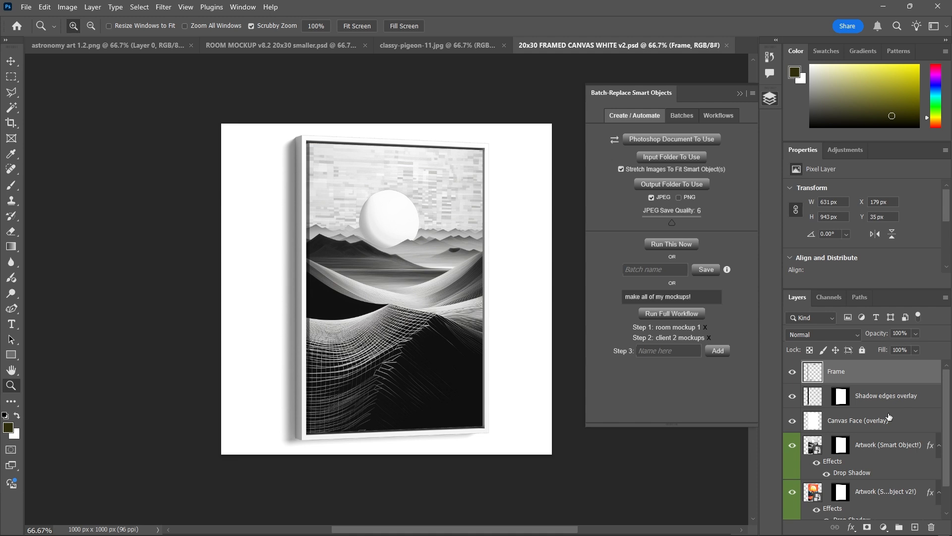
scroll(894, 419, down, 1)
click(885, 421)
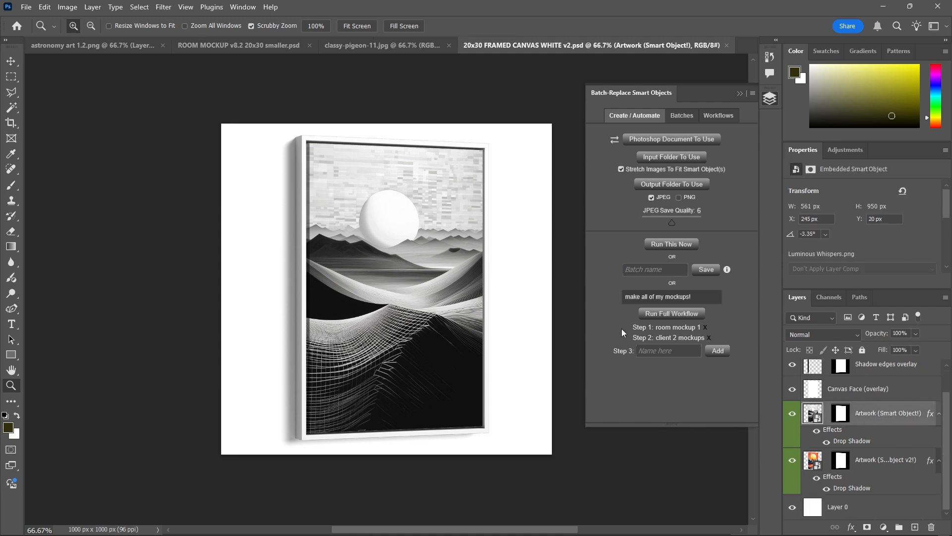
Select both artwork smart object layers together, and go back to only the Artwork (Smart Object!) layer
scroll(867, 497, up, 1)
scroll(851, 448, down, 1)
ctrl+click(903, 465)
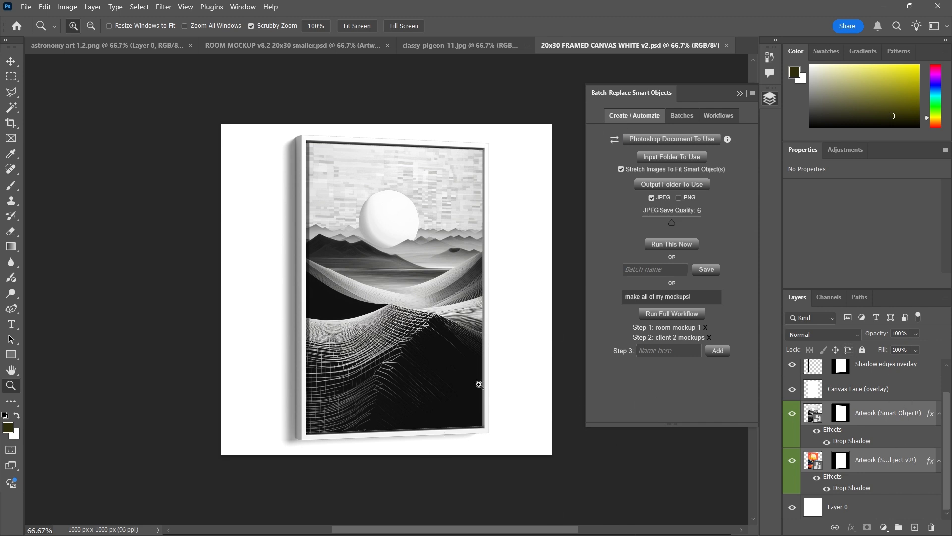
scroll(832, 416, up, 2)
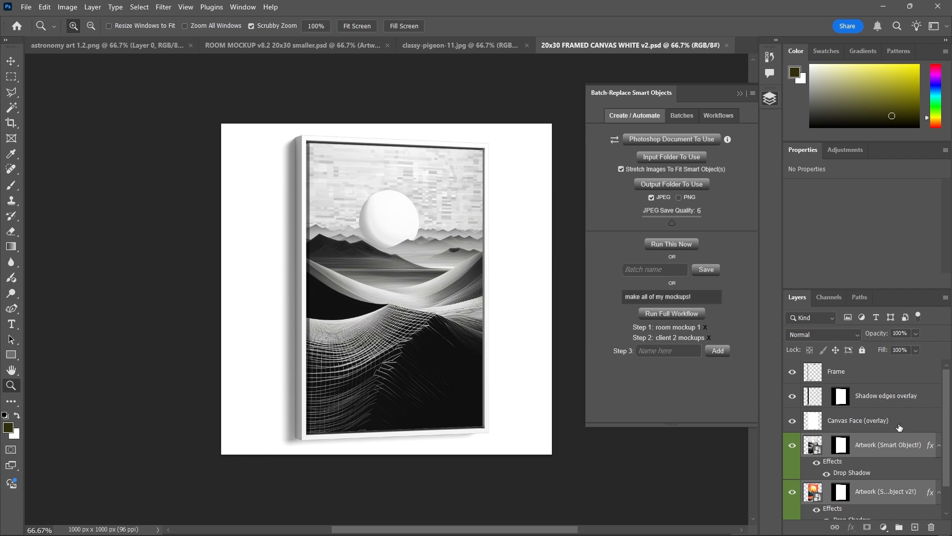
click(883, 453)
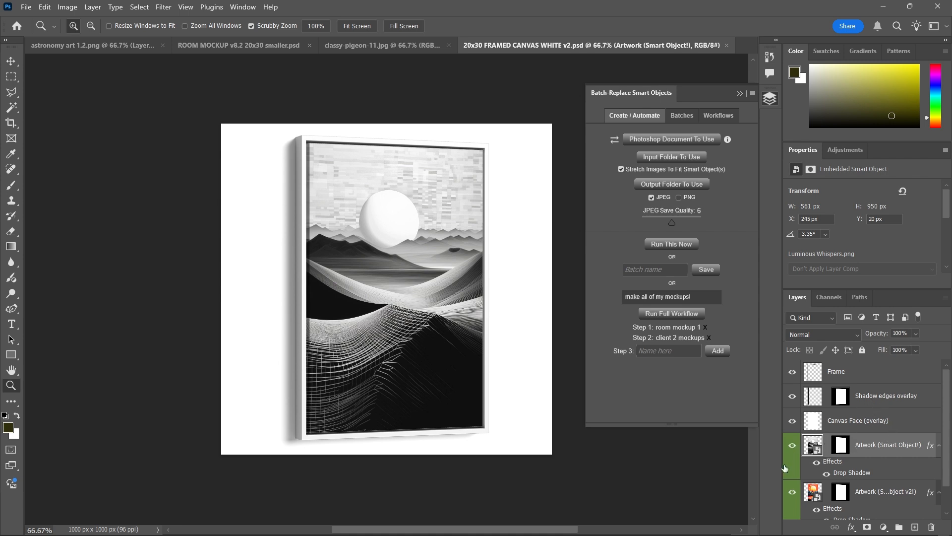
click(870, 419)
click(886, 451)
scroll(878, 432, down, 1)
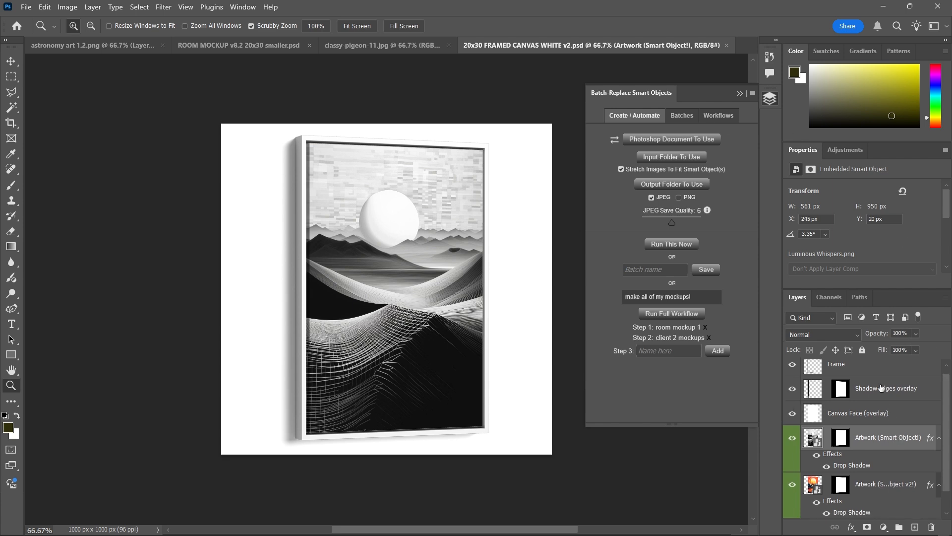
Review the saved batches, select the Artwork (Smart Object v2!) layer, and close the canvas document
click(687, 115)
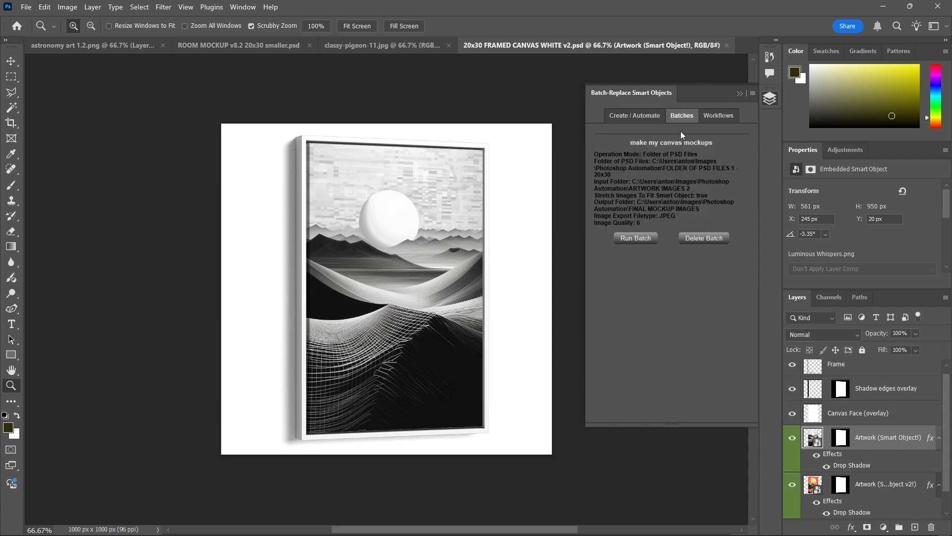
click(887, 476)
click(887, 442)
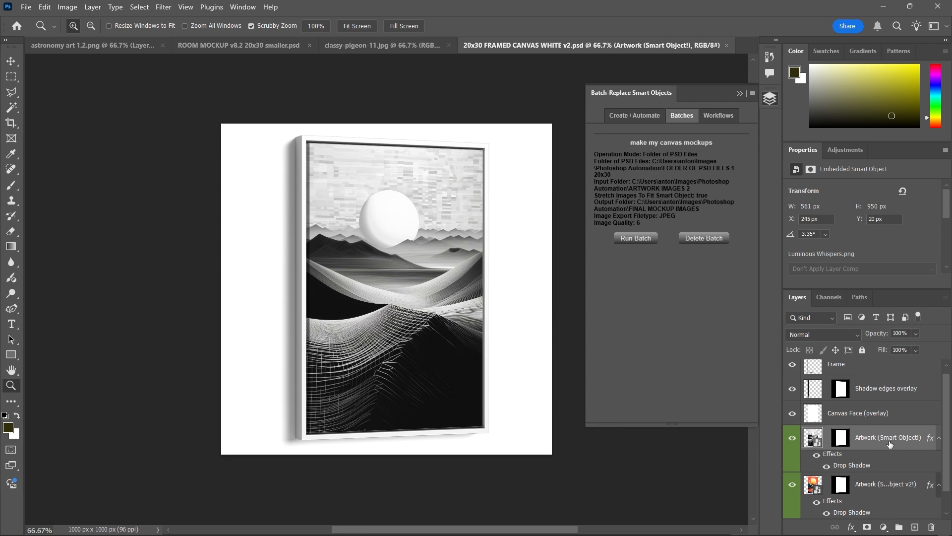
click(890, 484)
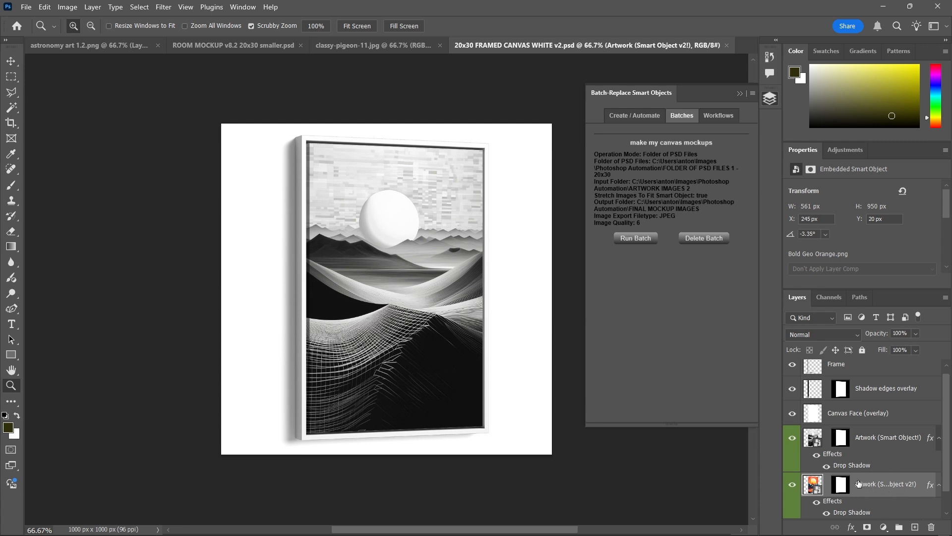
click(728, 45)
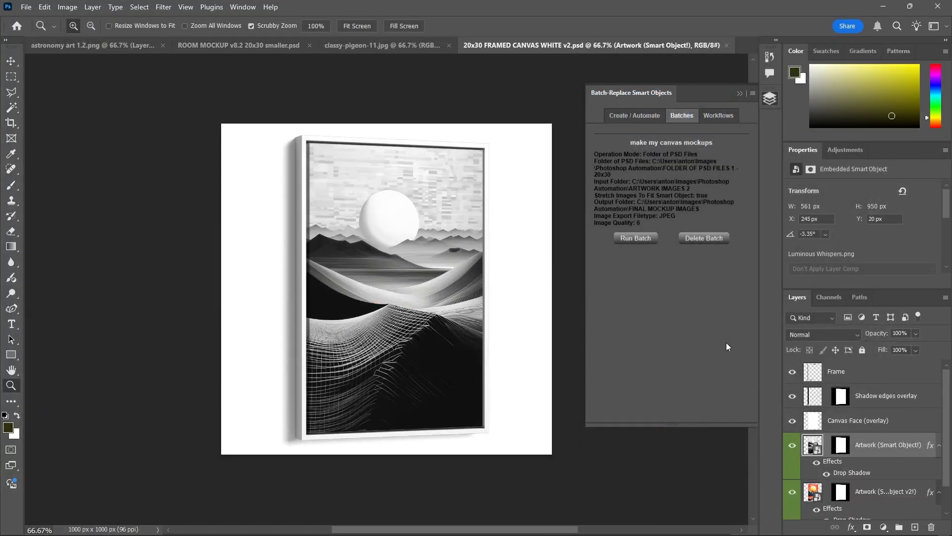
Review the saved workflows and batches, and compare the two artwork smart object layers in the canvas mockup
click(719, 117)
click(681, 115)
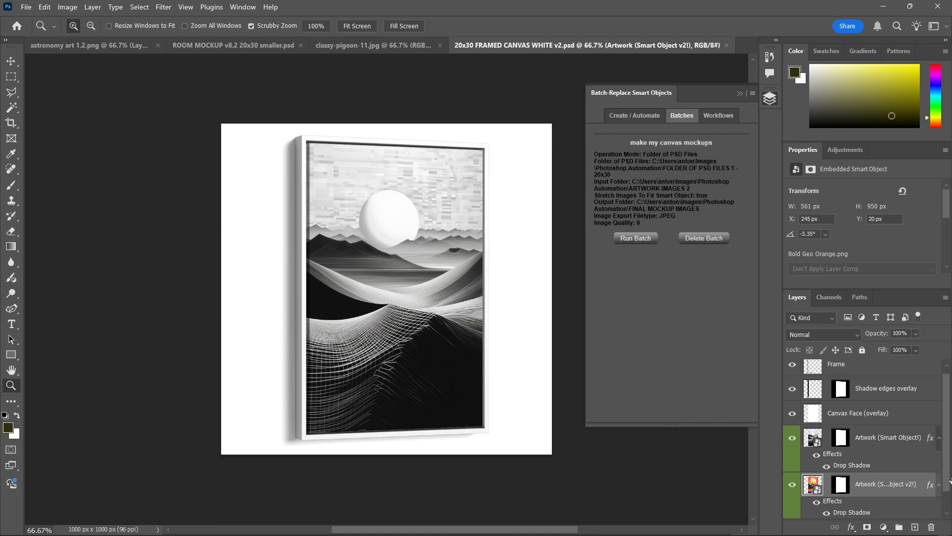
click(875, 443)
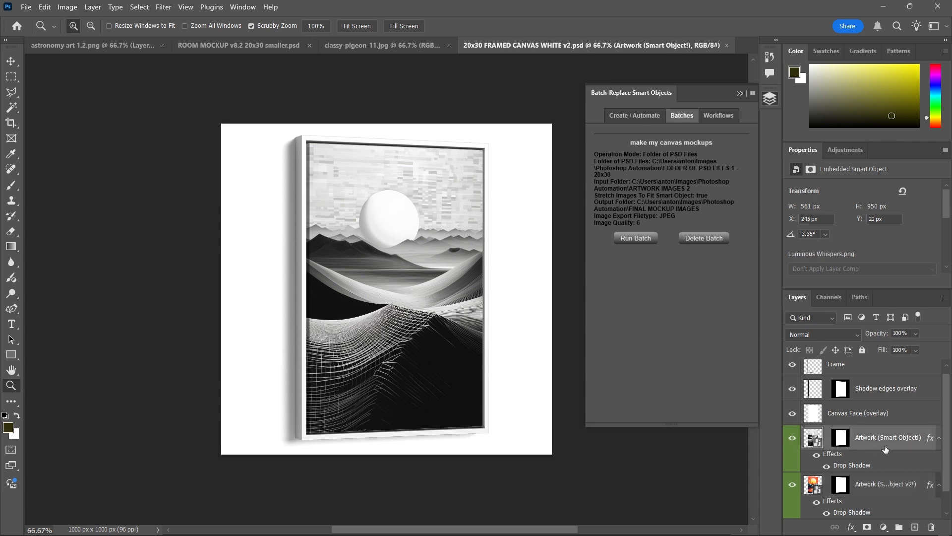
click(889, 484)
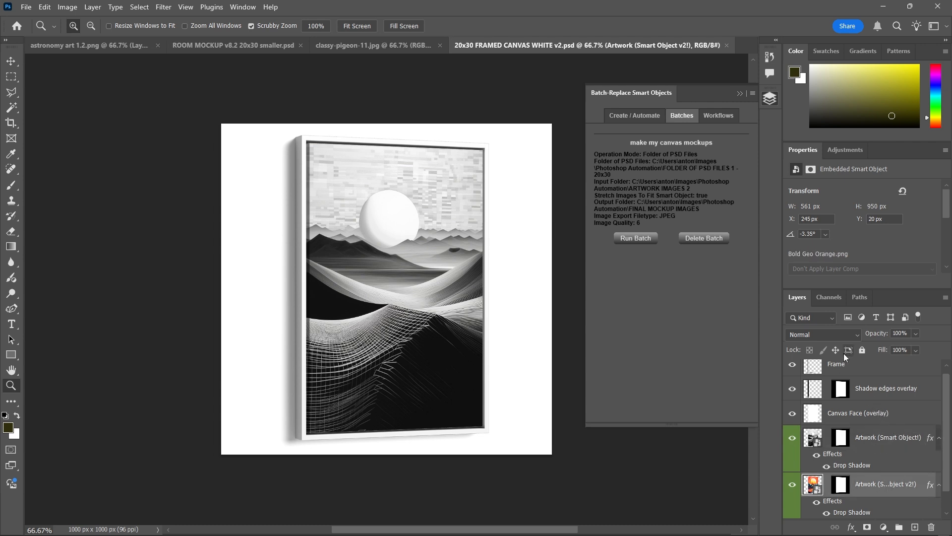
Rename the Frame layer as "Frame!" and save and close the canvas document with the Artwork (Smart Object v2!) layer selected
double_click(840, 366)
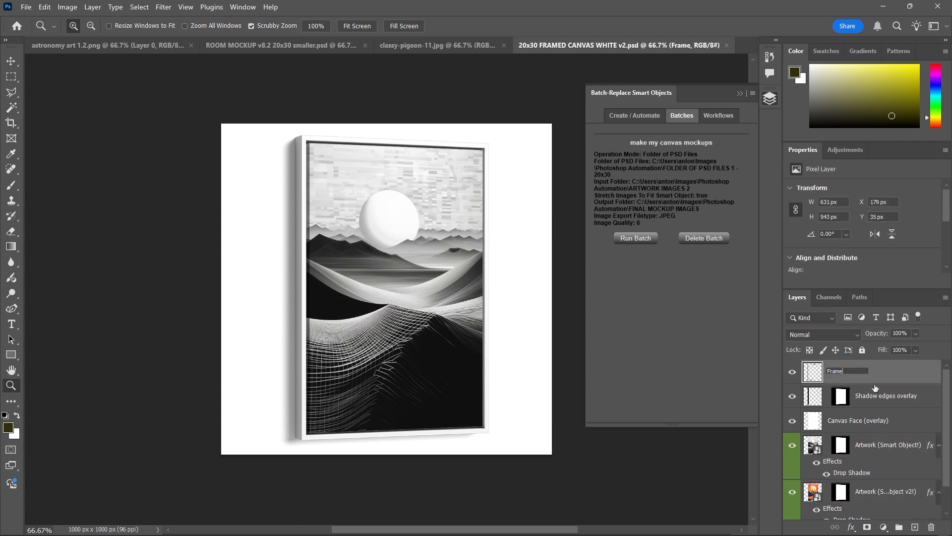
key(Return)
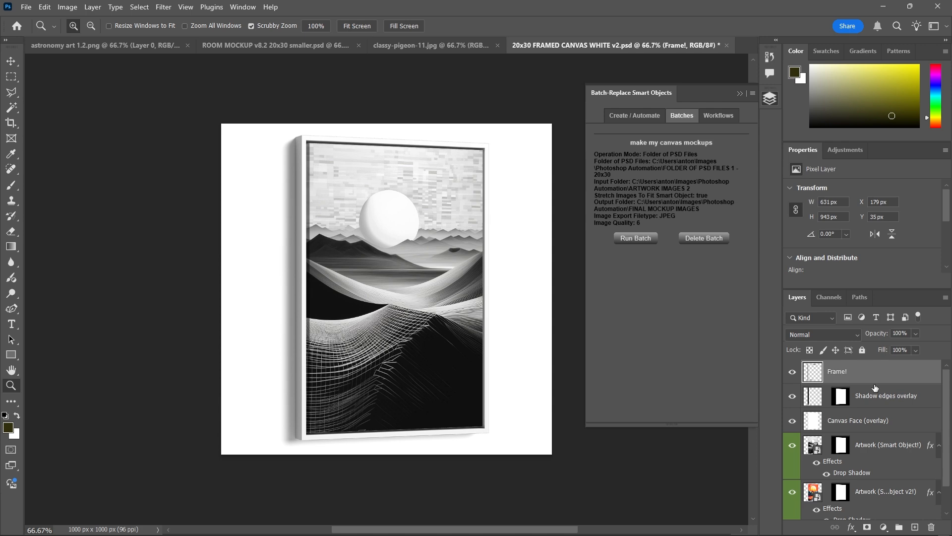
click(884, 485)
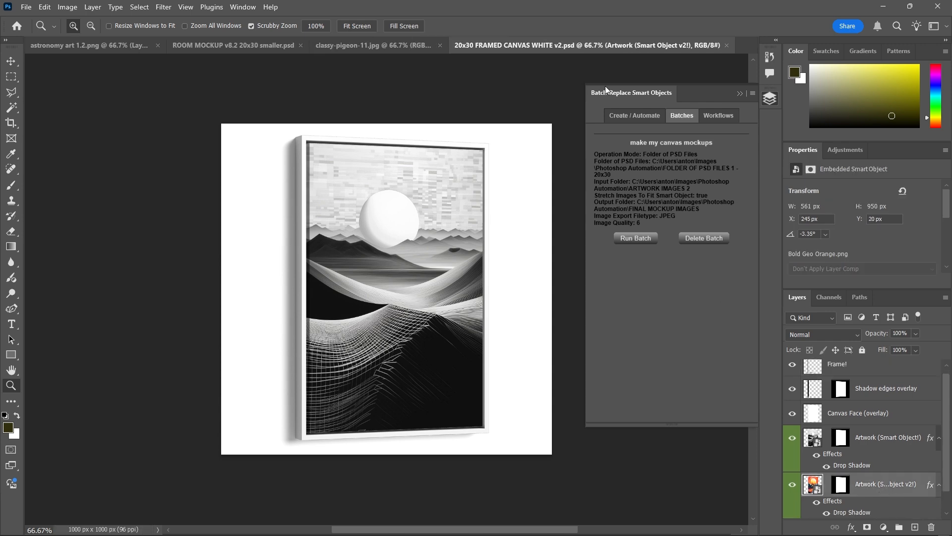
click(726, 45)
Reopen 20x30 FRAMED CANVAS WHITE v2.psd, select its Artwork (Smart Object!) layer, and return to the ROOM MOCKUP v8.2 document
key(ctrl+o)
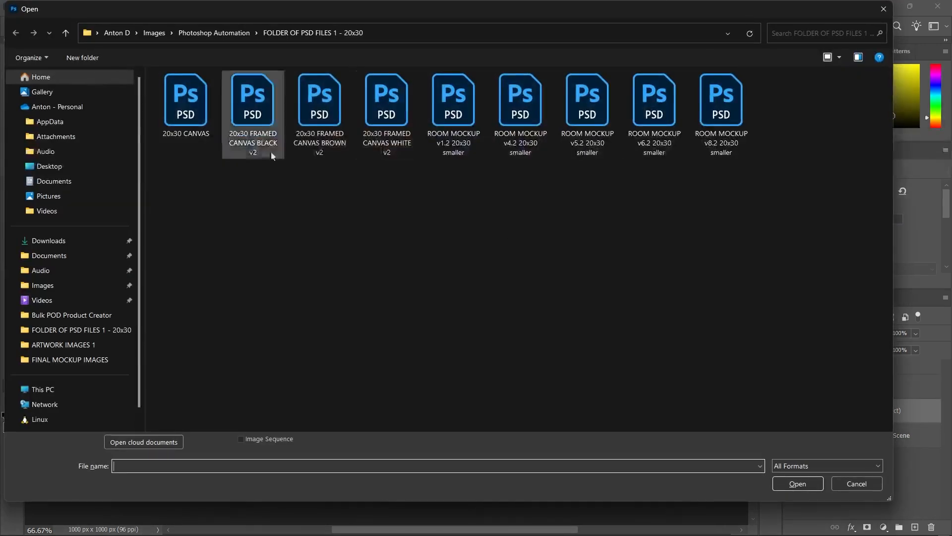
double_click(366, 119)
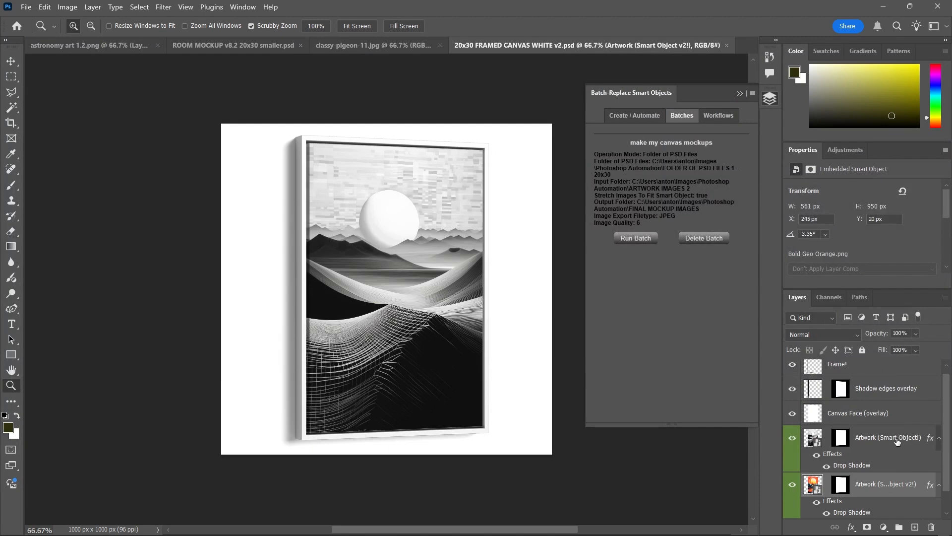
click(897, 441)
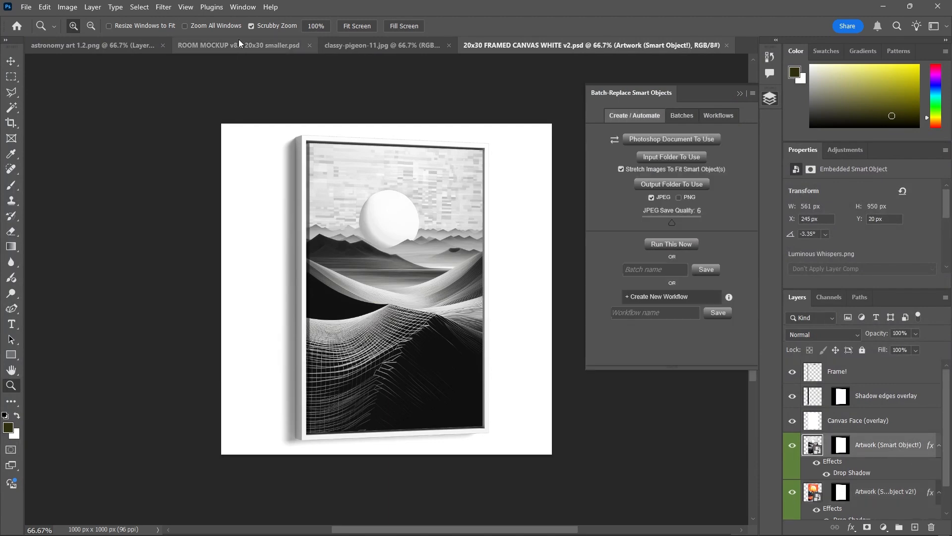
click(239, 43)
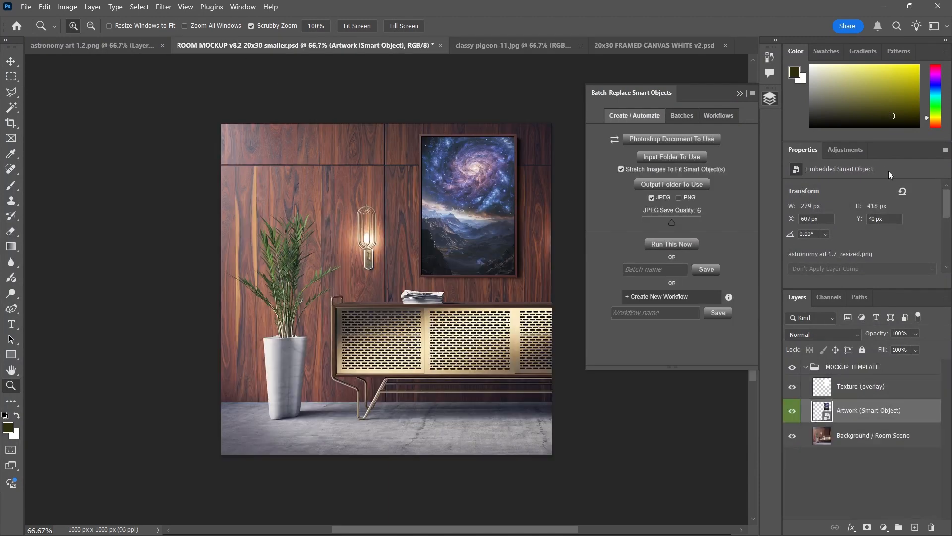